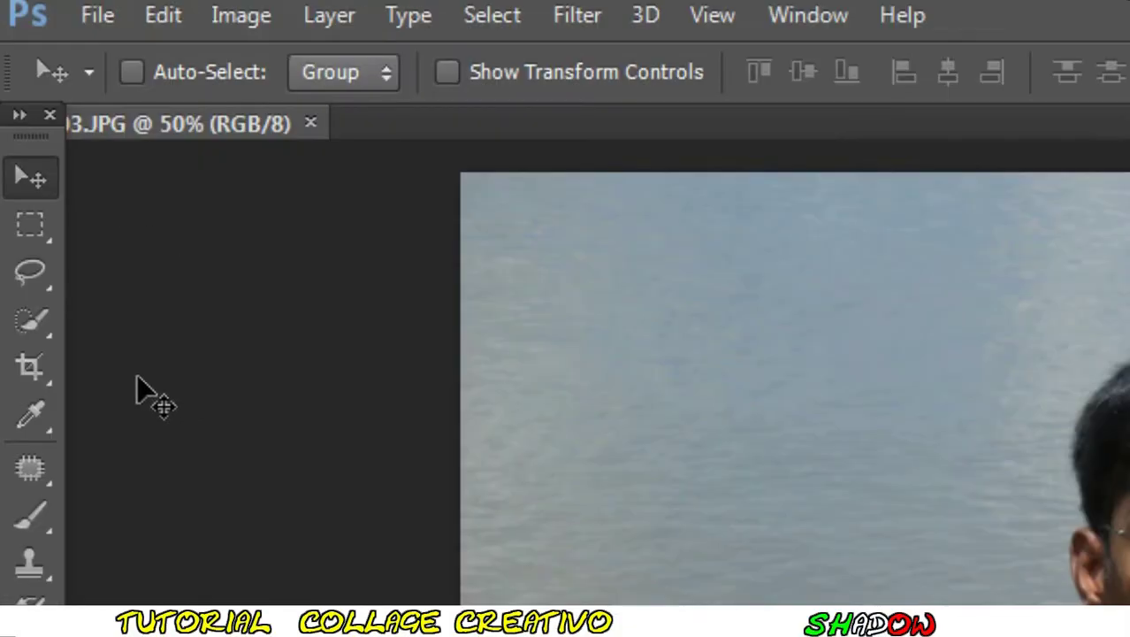
Quick-select the man from hair to shirt, then subtract the background gap beside his left arm.
left_click(45, 319)
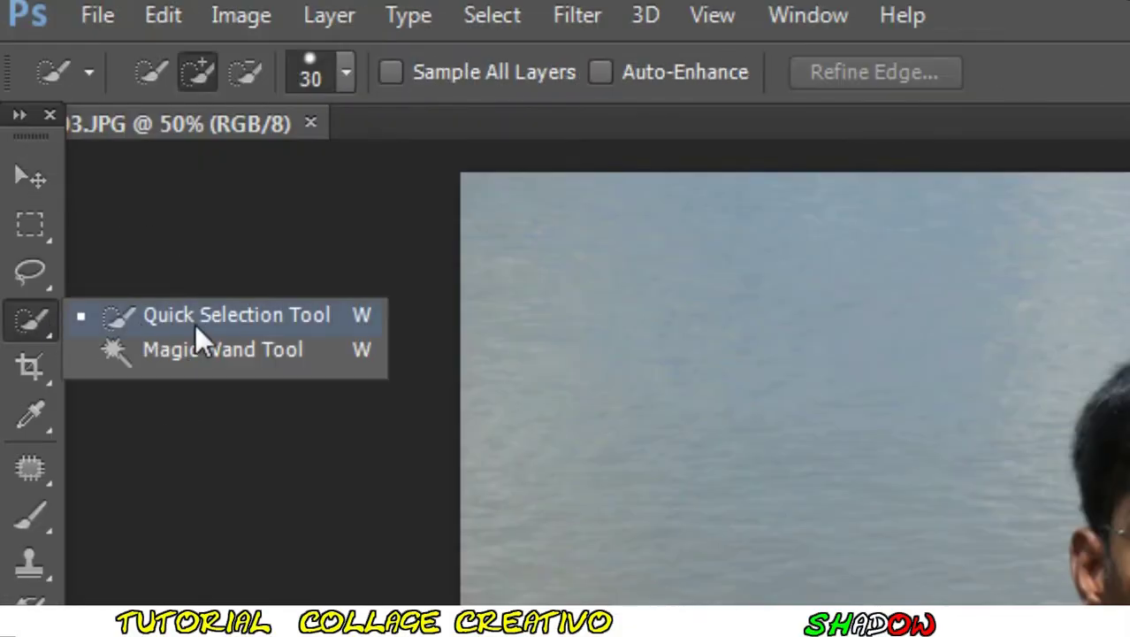
left_click(213, 324)
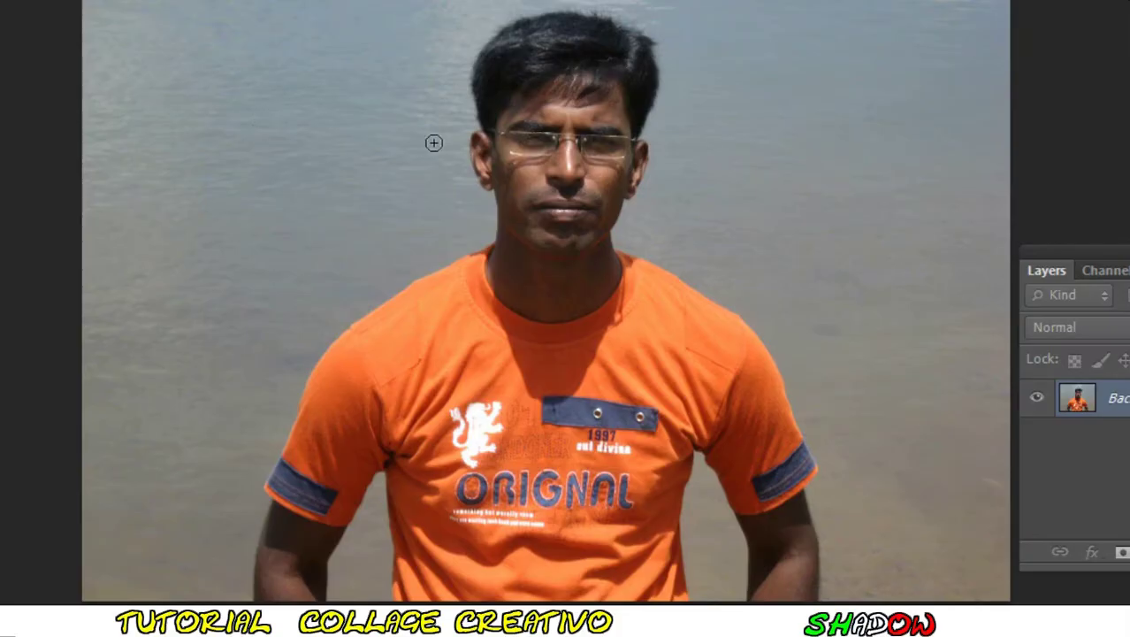
mouse_move(523, 84)
left_mouse_down()
mouse_move(525, 50)
mouse_move(459, 352)
mouse_move(449, 310)
mouse_move(280, 542)
mouse_move(714, 386)
mouse_move(785, 584)
mouse_move(778, 539)
left_mouse_up()
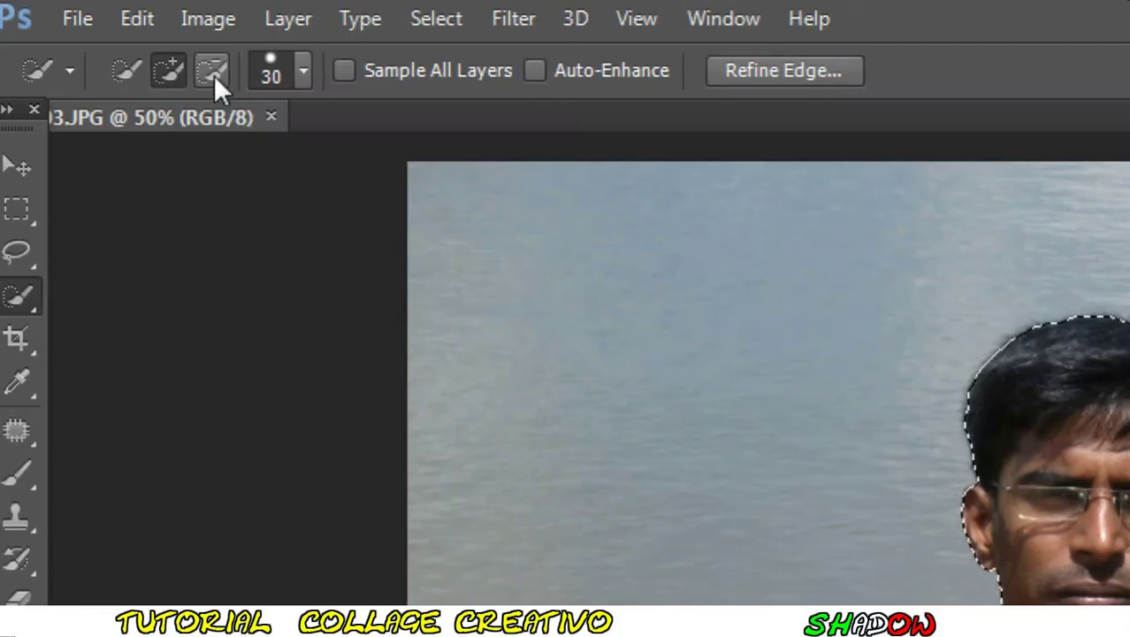
left_click(214, 75)
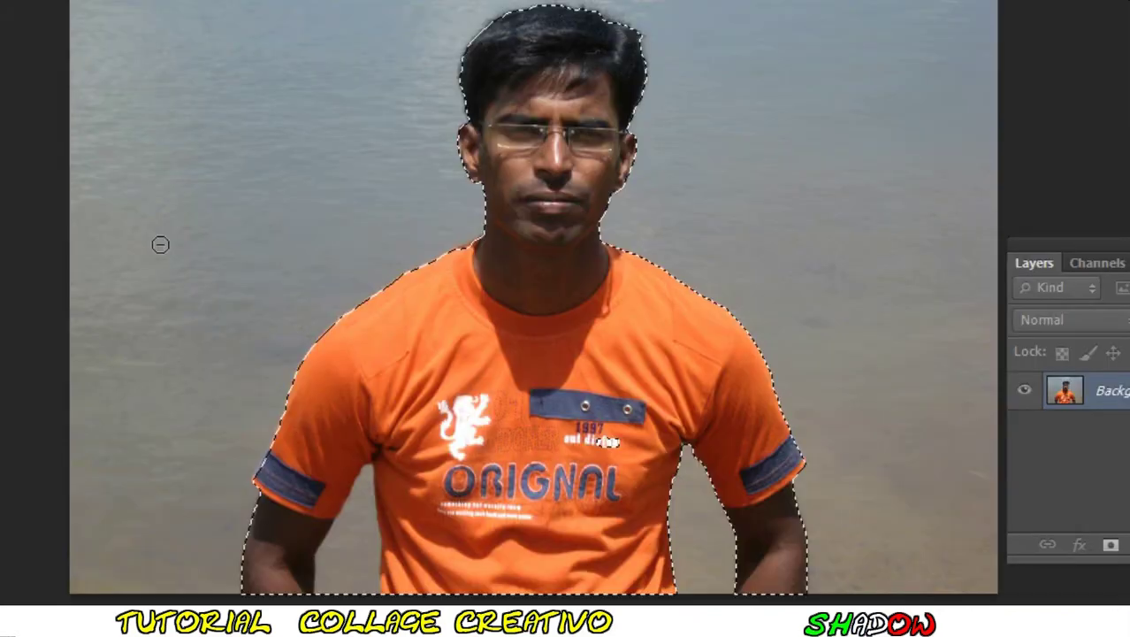
left_click_drag(364, 501, 350, 569)
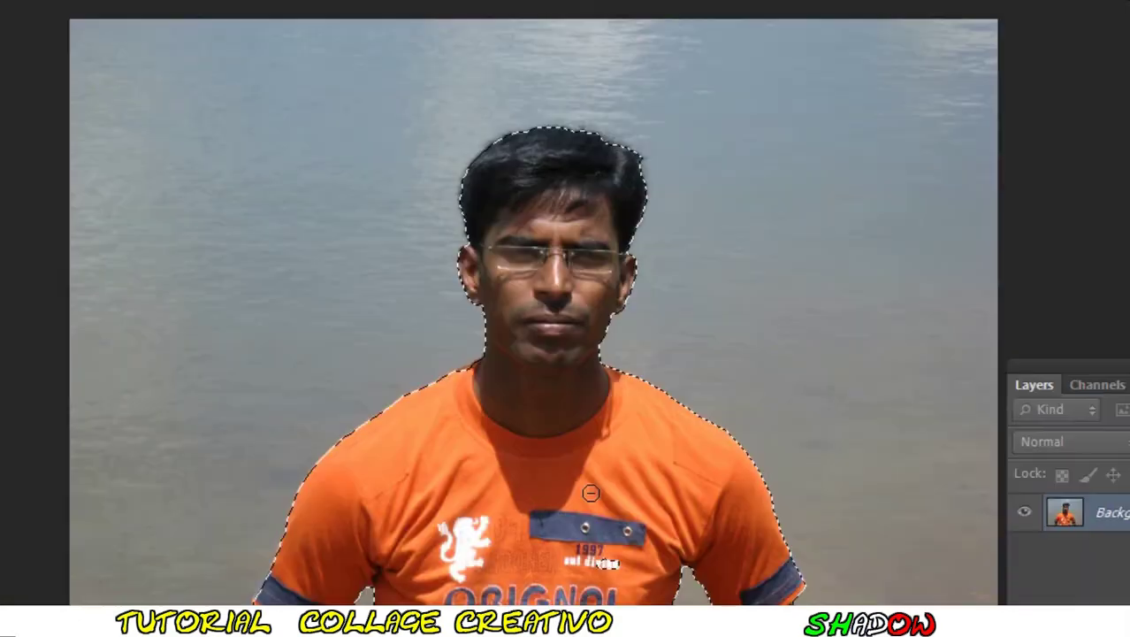
Open Refine Edge and brush along the top and left side of the man's hair.
right_click(589, 492)
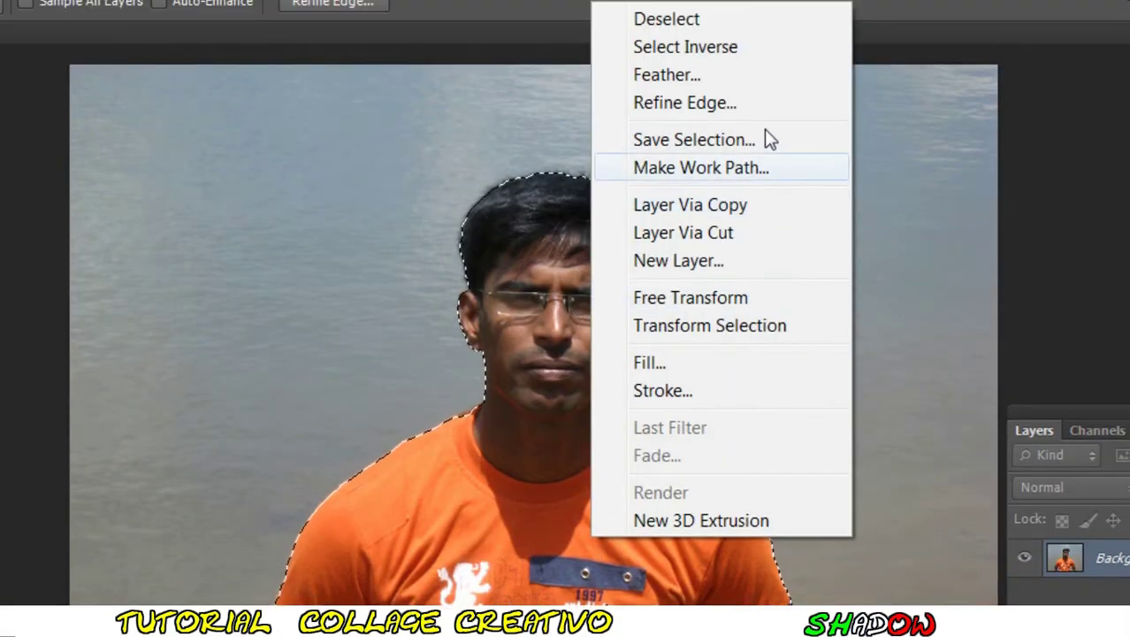
left_click(756, 105)
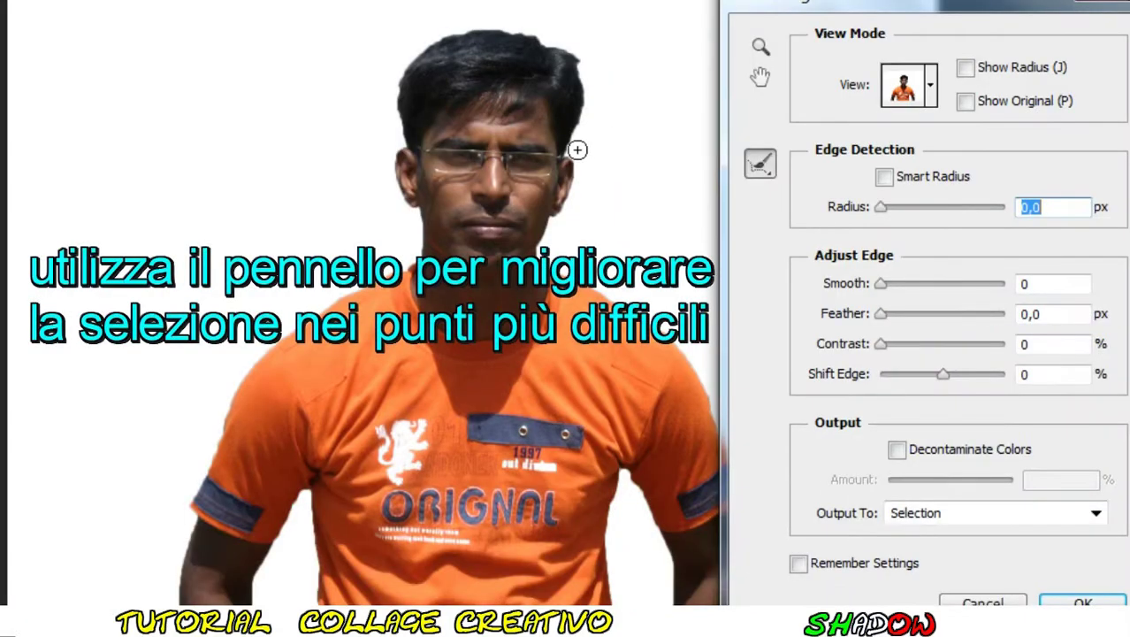
left_click_drag(577, 150, 481, 30)
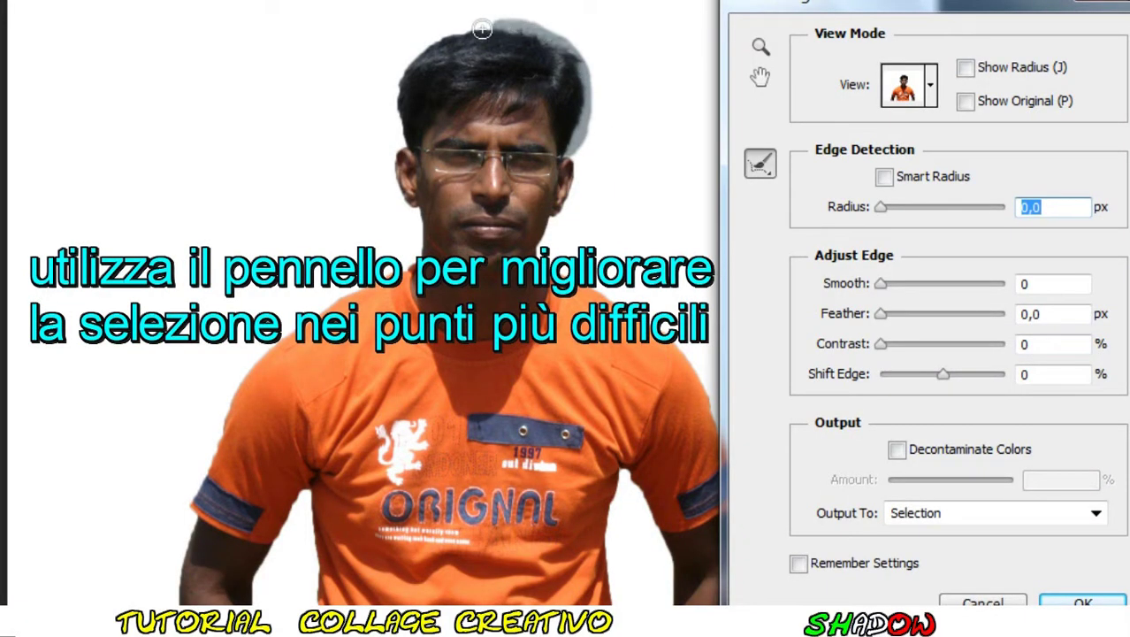
left_click_drag(482, 30, 400, 152)
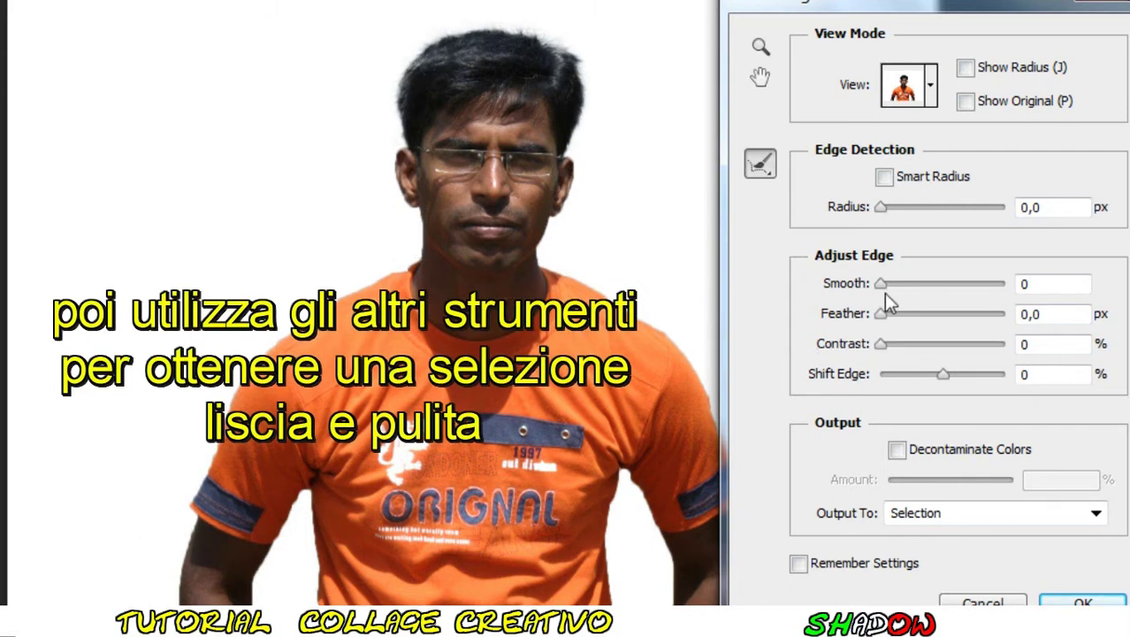
Set Smooth 42, Shift Edge -8% and Feather 0,2 px, and apply the refined edge.
left_click_drag(882, 285, 933, 284)
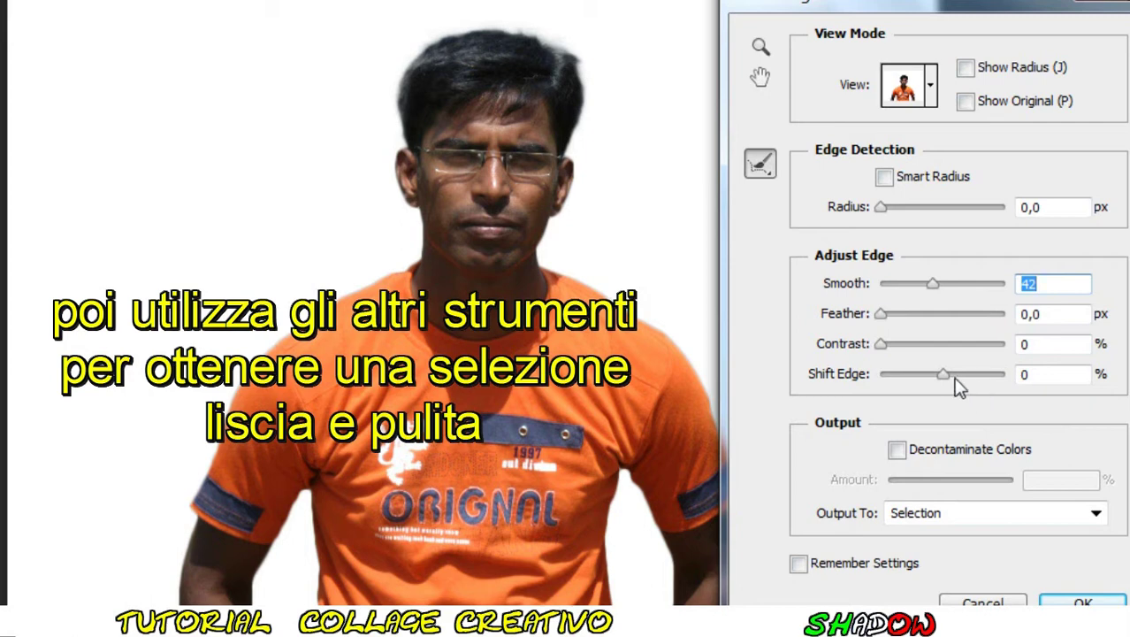
left_click(1049, 374)
key("shift+Down")
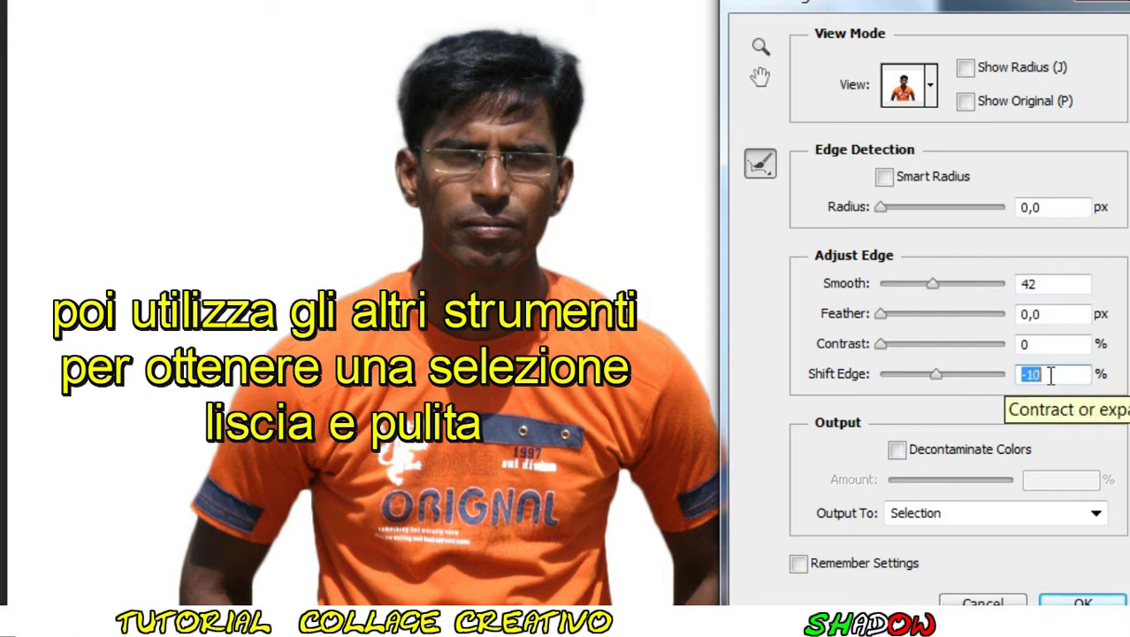
key("Up")
key("Up")
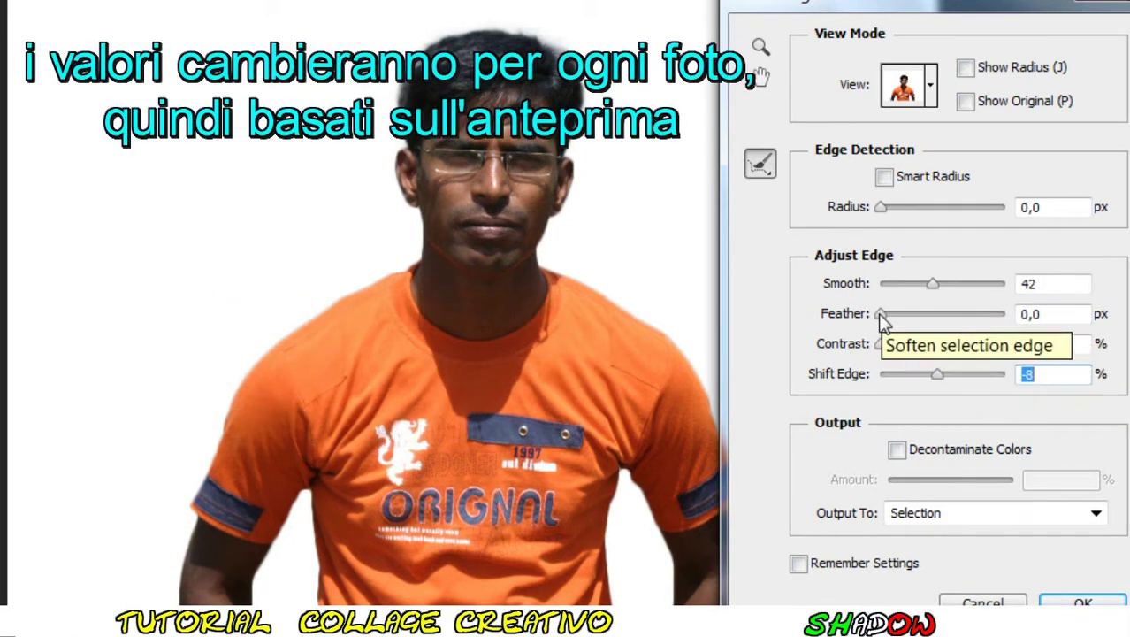
mouse_move(882, 315)
left_mouse_down()
mouse_move(908, 320)
mouse_move(867, 325)
left_mouse_up()
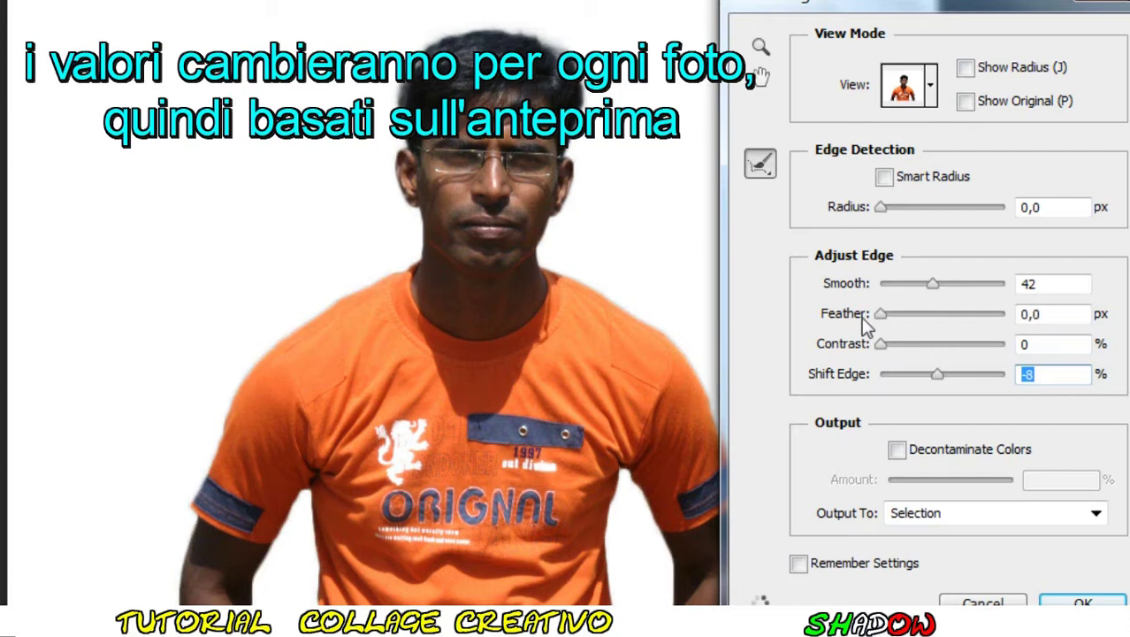
left_click(1050, 314)
key("Up")
key("Up")
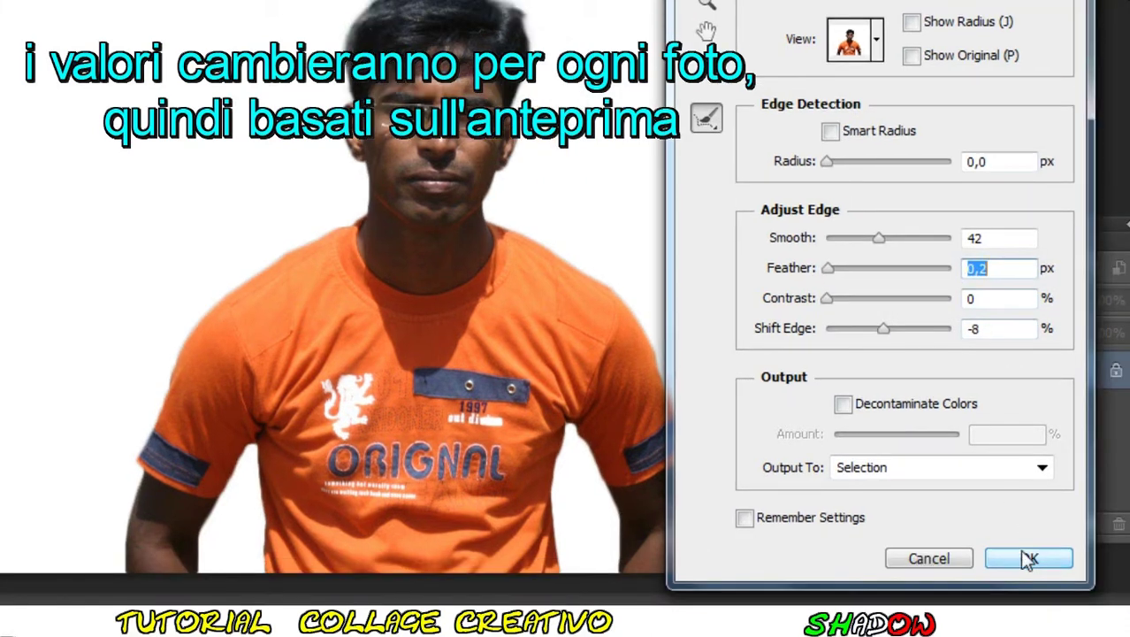
left_click(1021, 557)
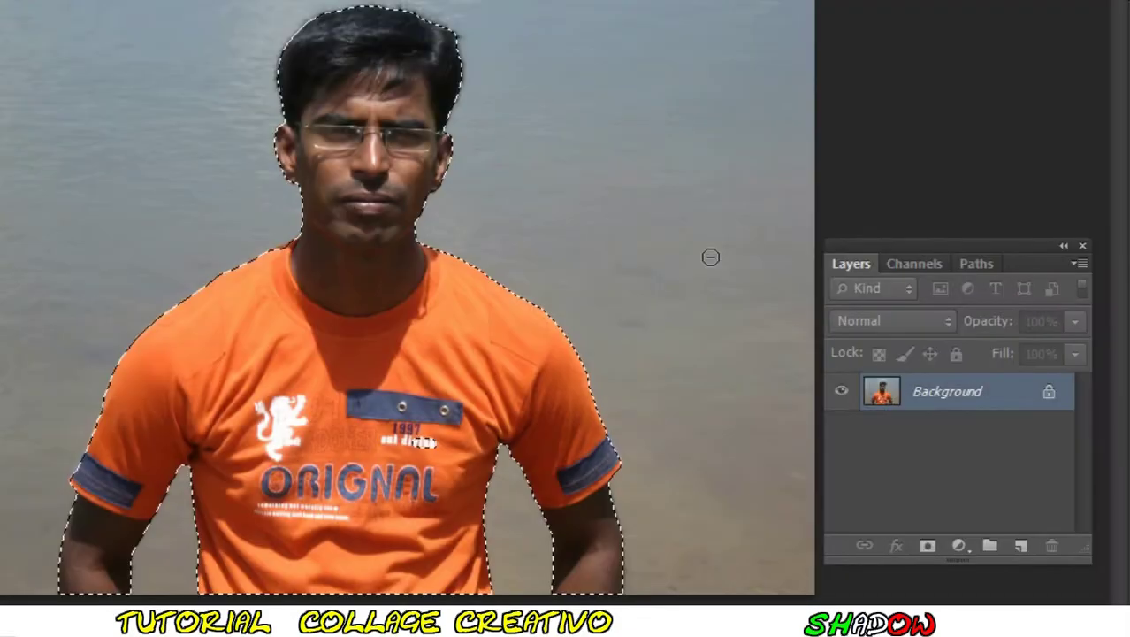
Convert Background to Layer 0, invert the selection and delete the background around the man.
double_click(1004, 389)
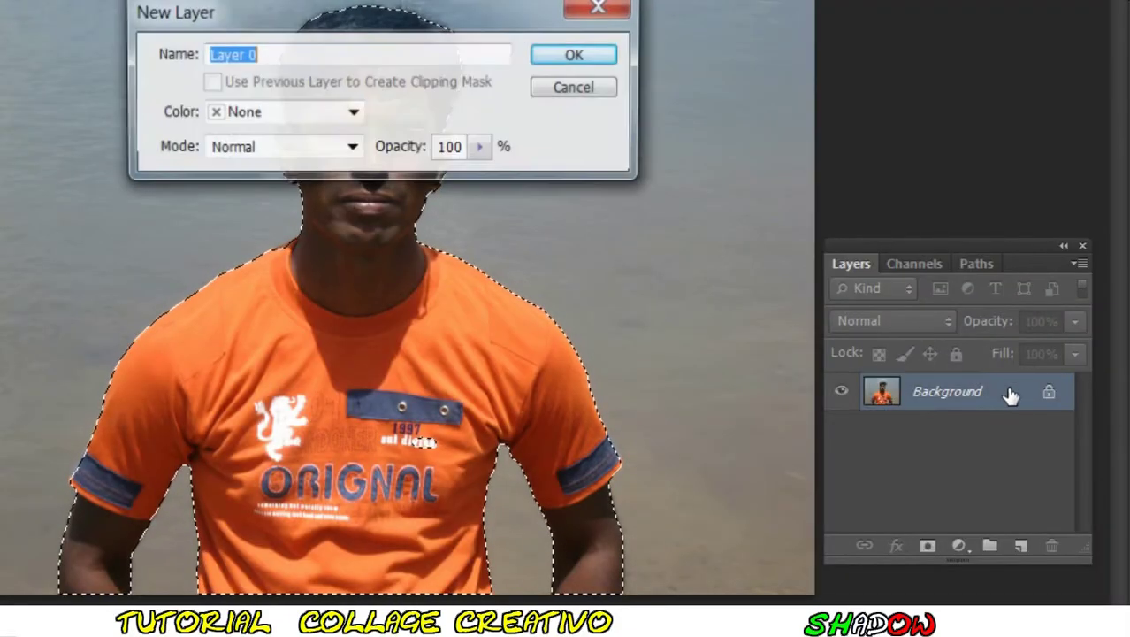
left_click(738, 168)
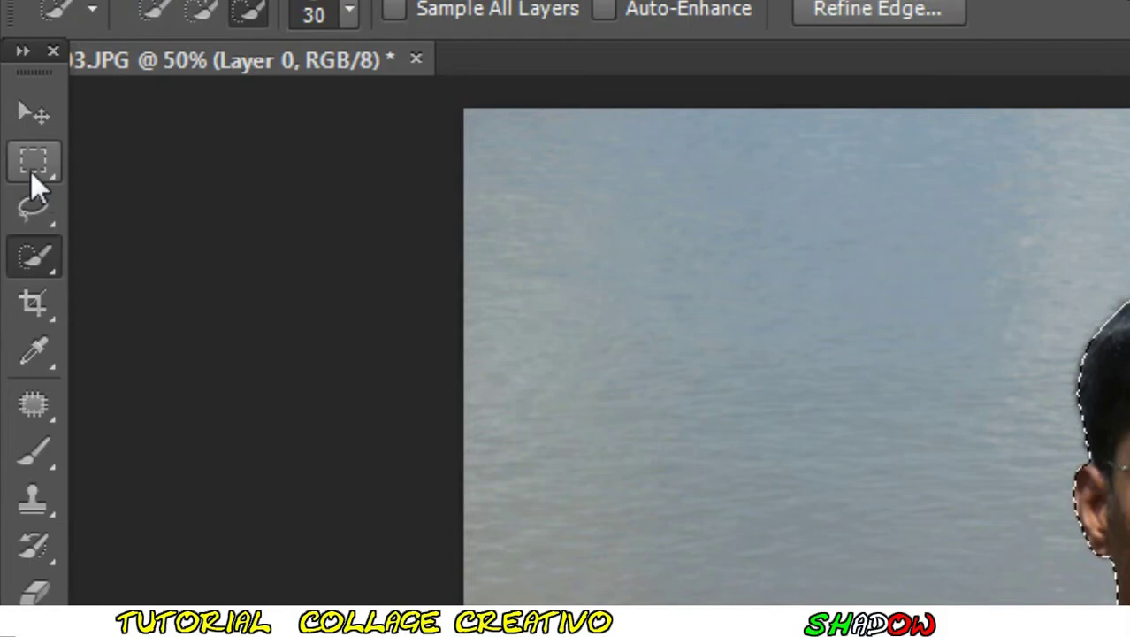
left_click(30, 168)
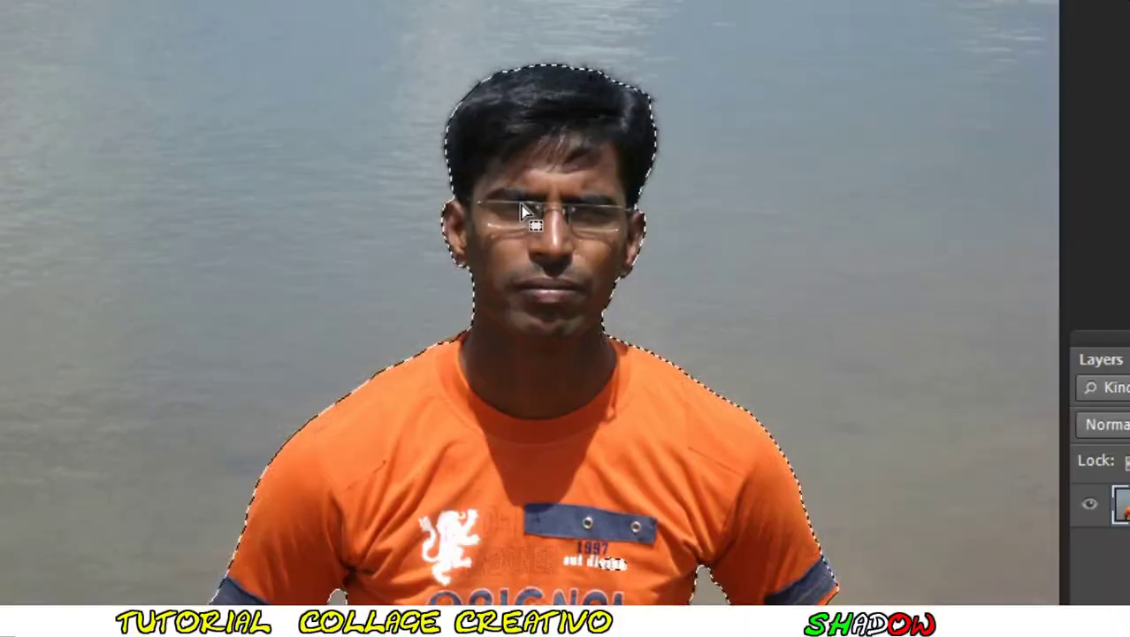
right_click(521, 212)
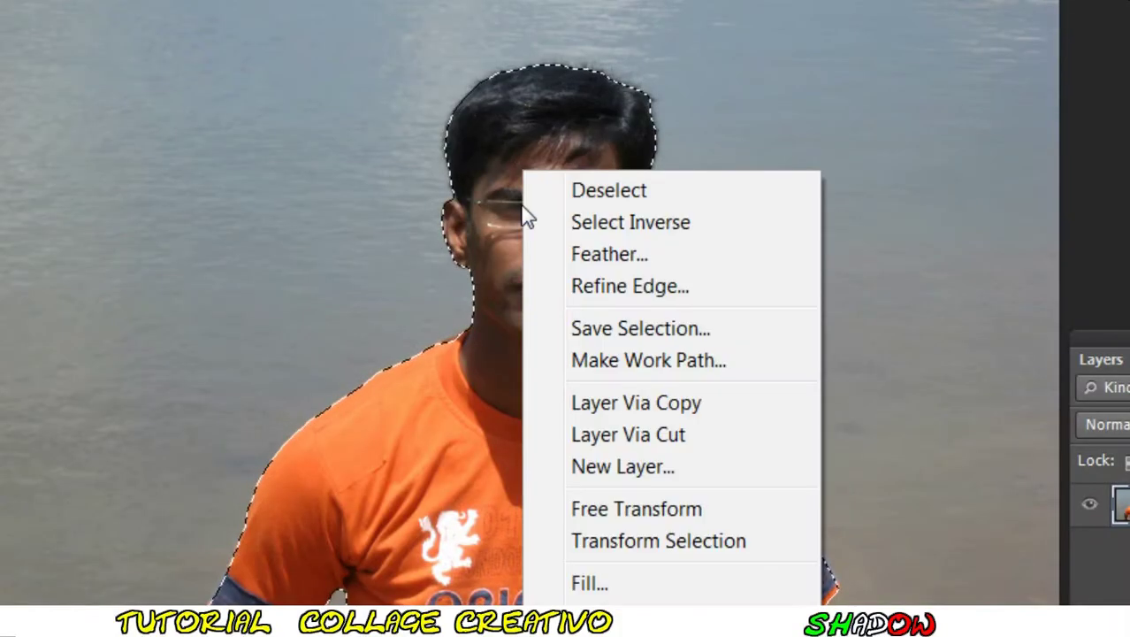
left_click(725, 227)
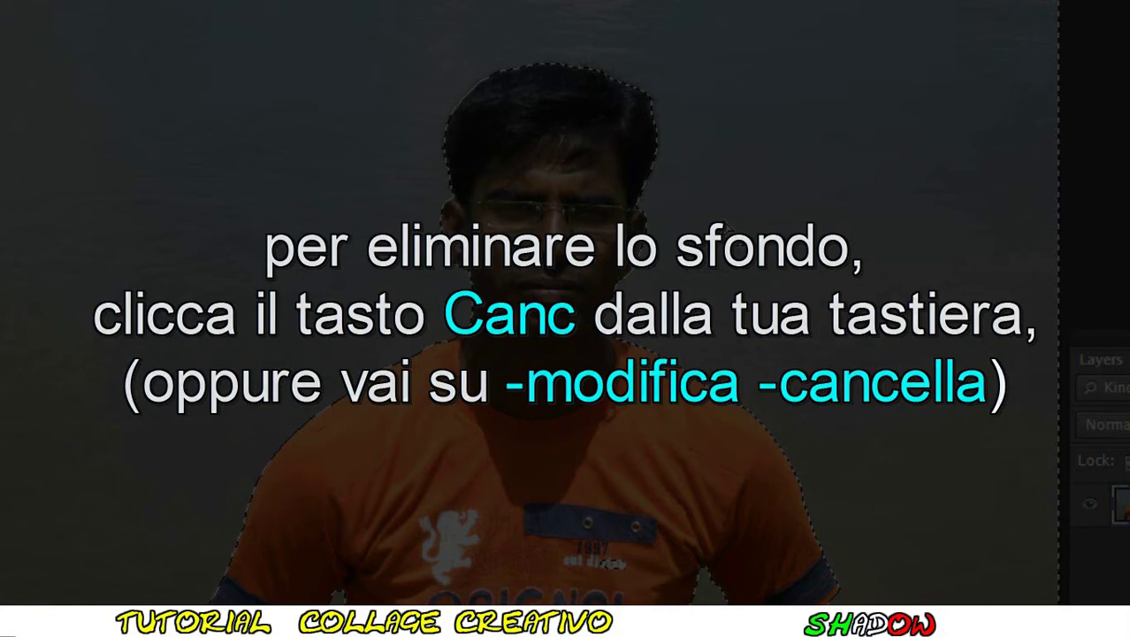
key("Delete")
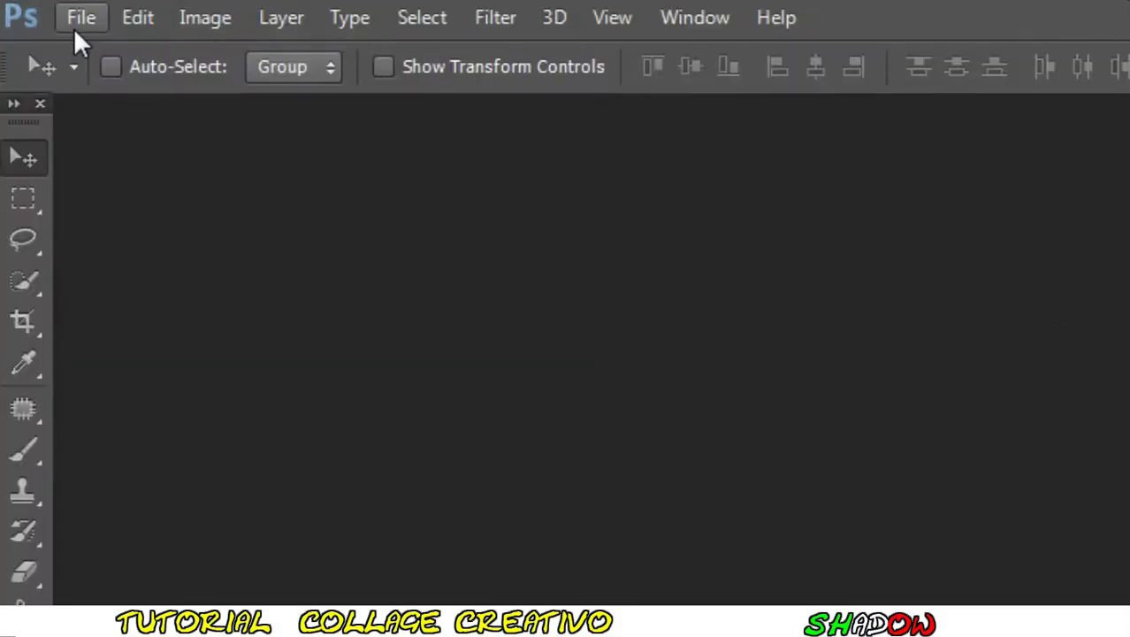
Create a new 1920 × 1080 px document.
left_click(78, 25)
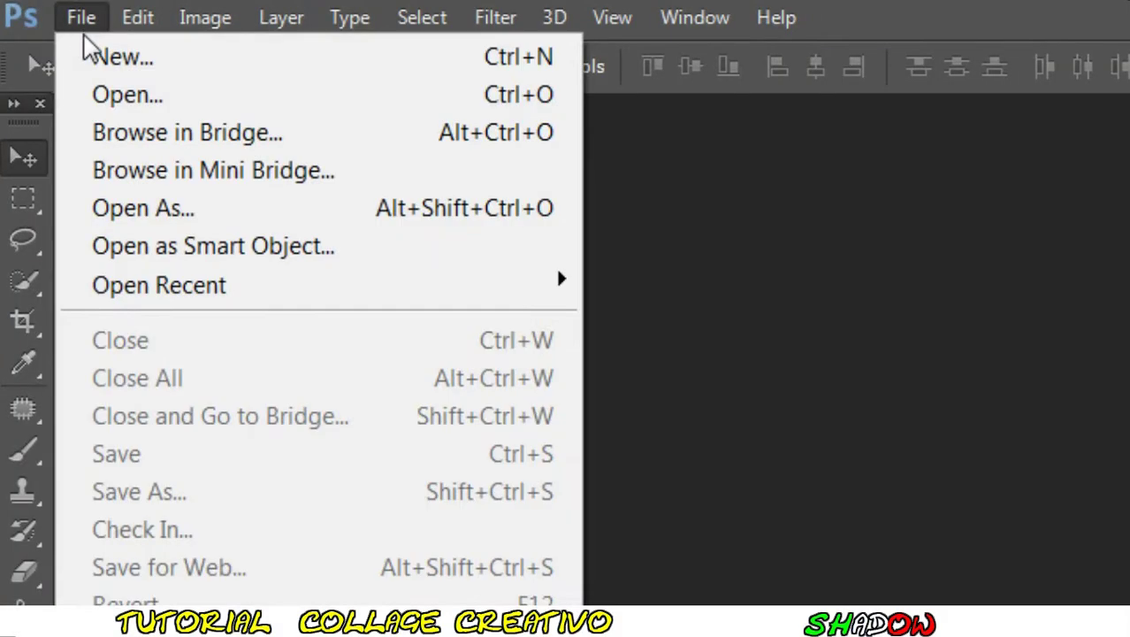
left_click(191, 54)
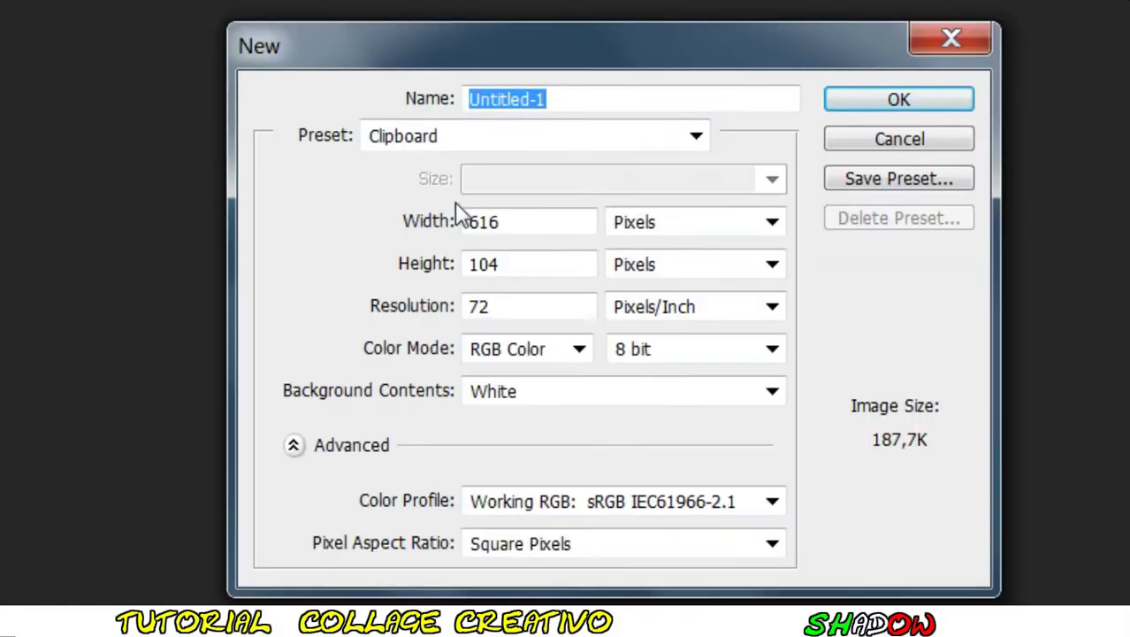
left_click(515, 219)
double_click(515, 221)
type("192")
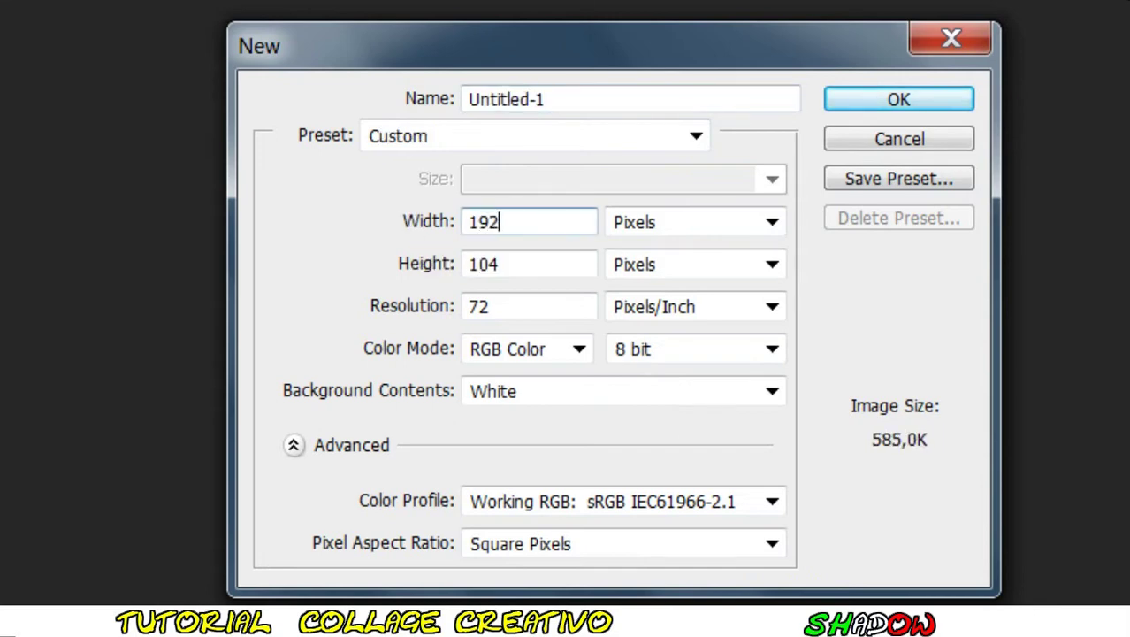
type("0")
double_click(520, 258)
type("1080")
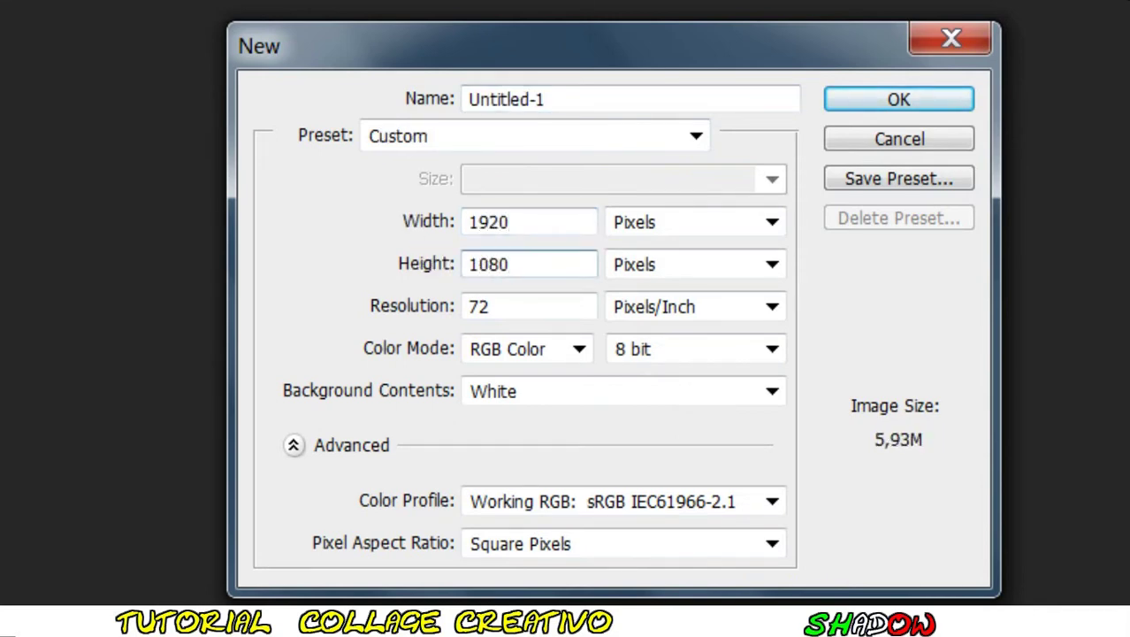
left_click(861, 100)
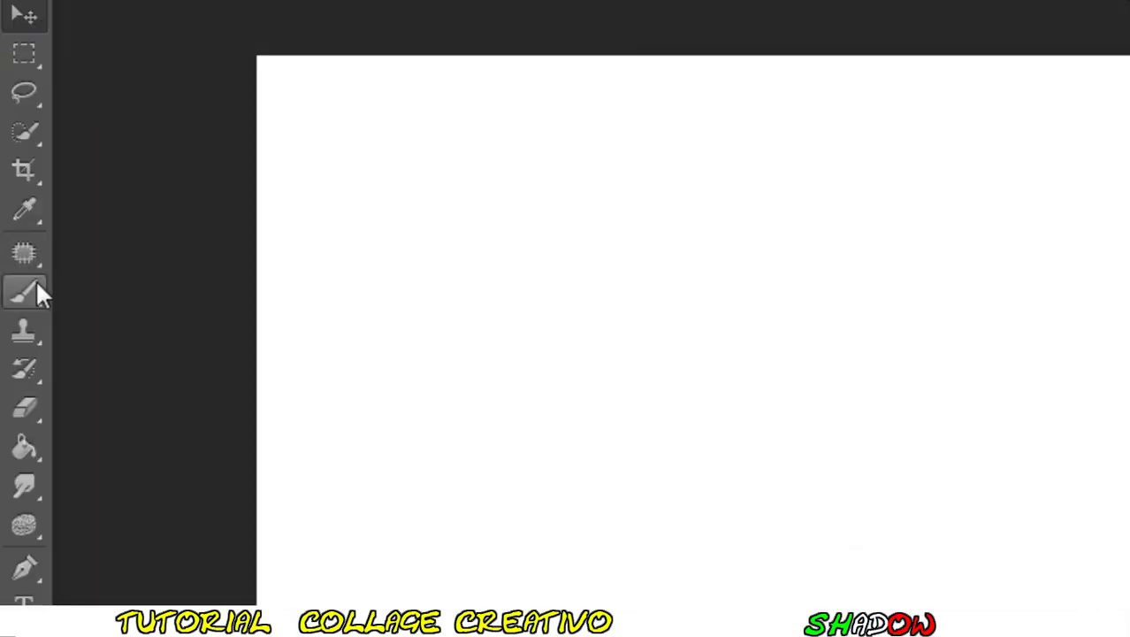
Set the Brush Tool to a hard round tip at 30 px.
right_click(37, 285)
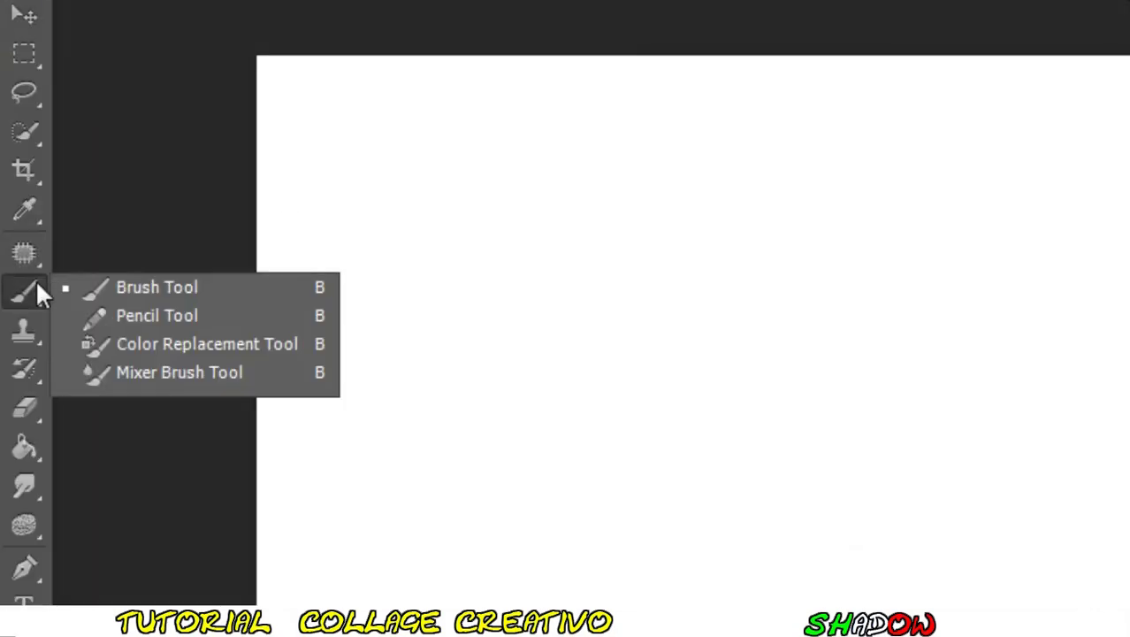
left_click(193, 286)
right_click(423, 283)
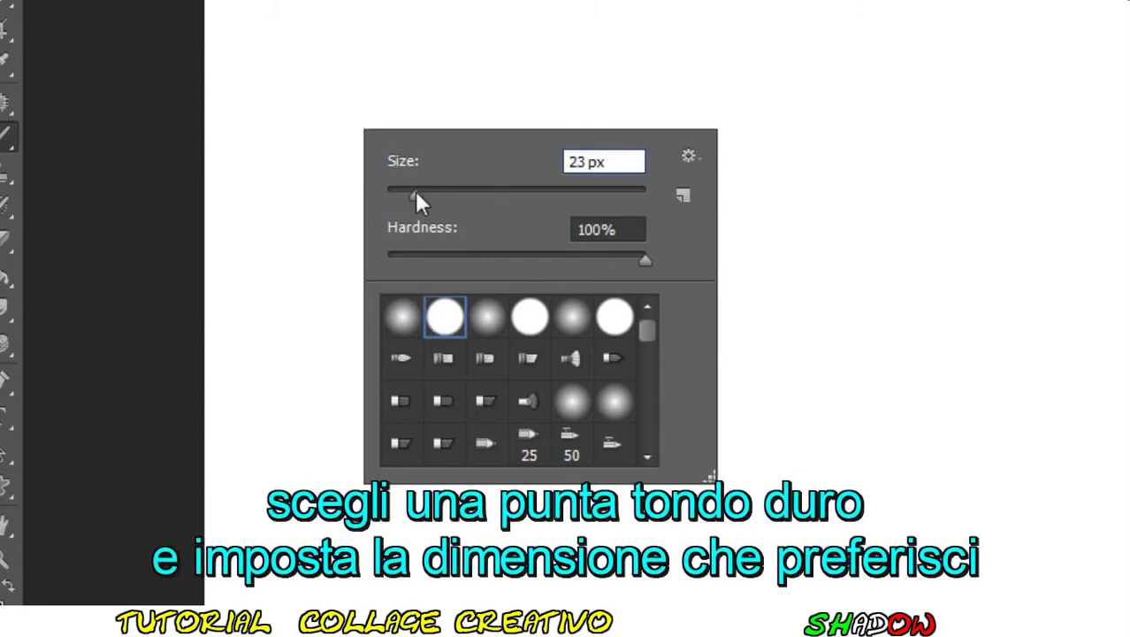
left_click_drag(415, 194, 476, 44)
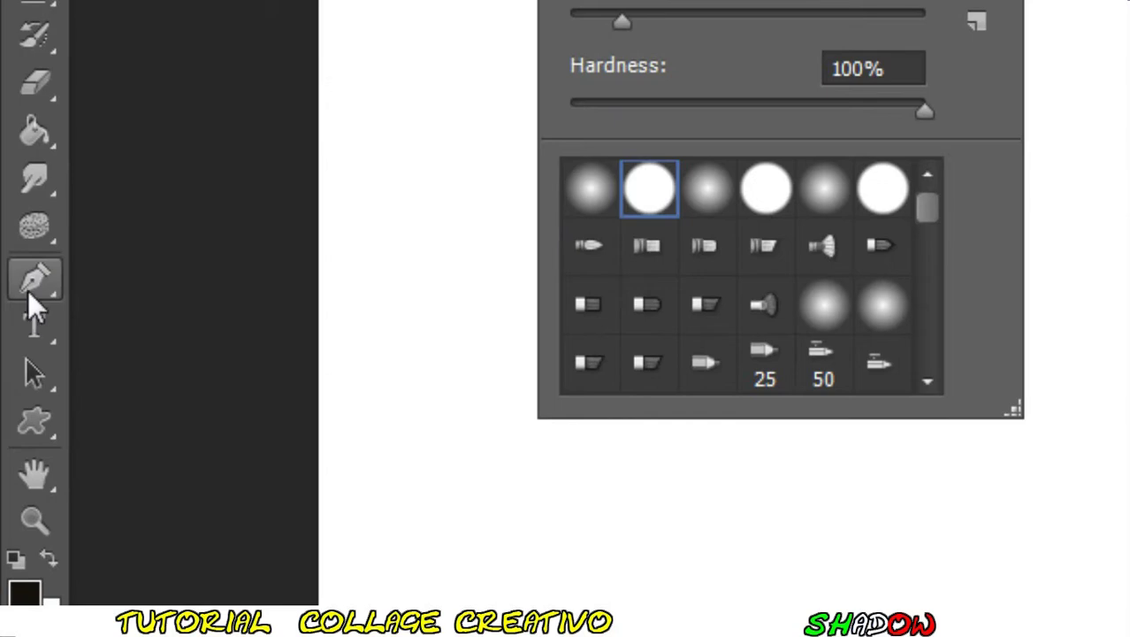
left_click(30, 290)
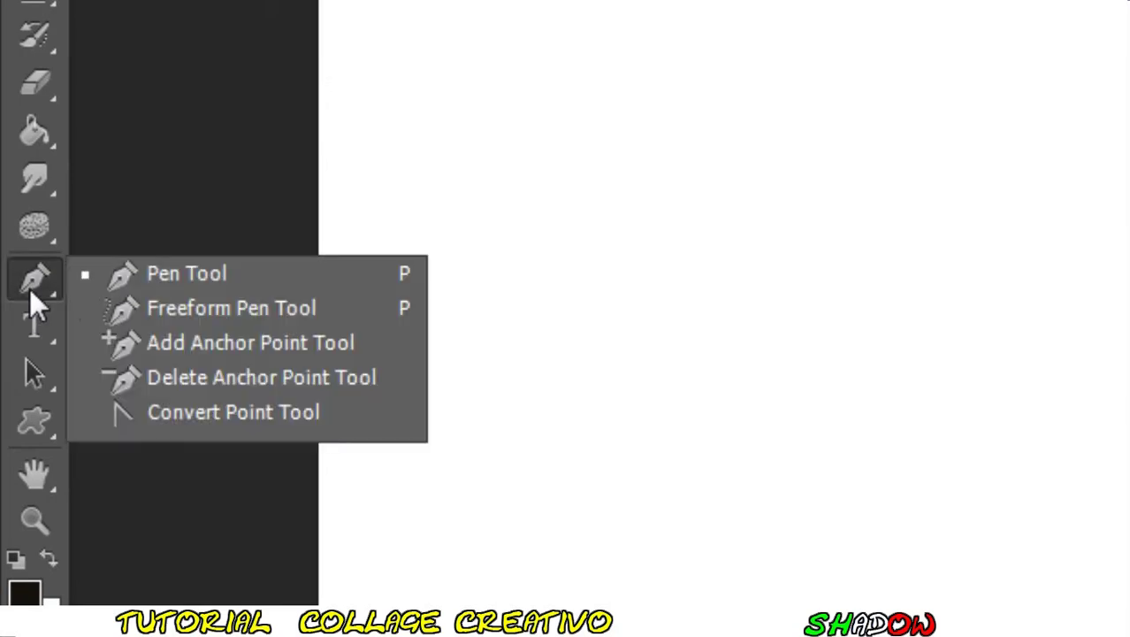
Draw a vertical pen path across the canvas, stroke it as a thick black line, and delete the path.
left_click(214, 281)
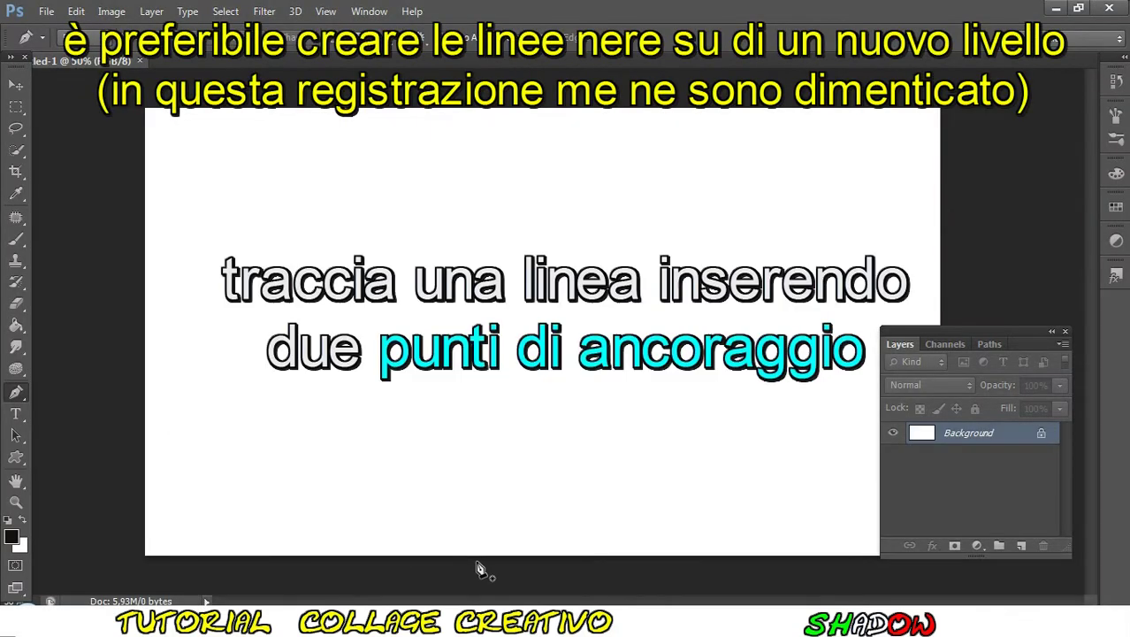
left_click(486, 563)
left_click(364, 113)
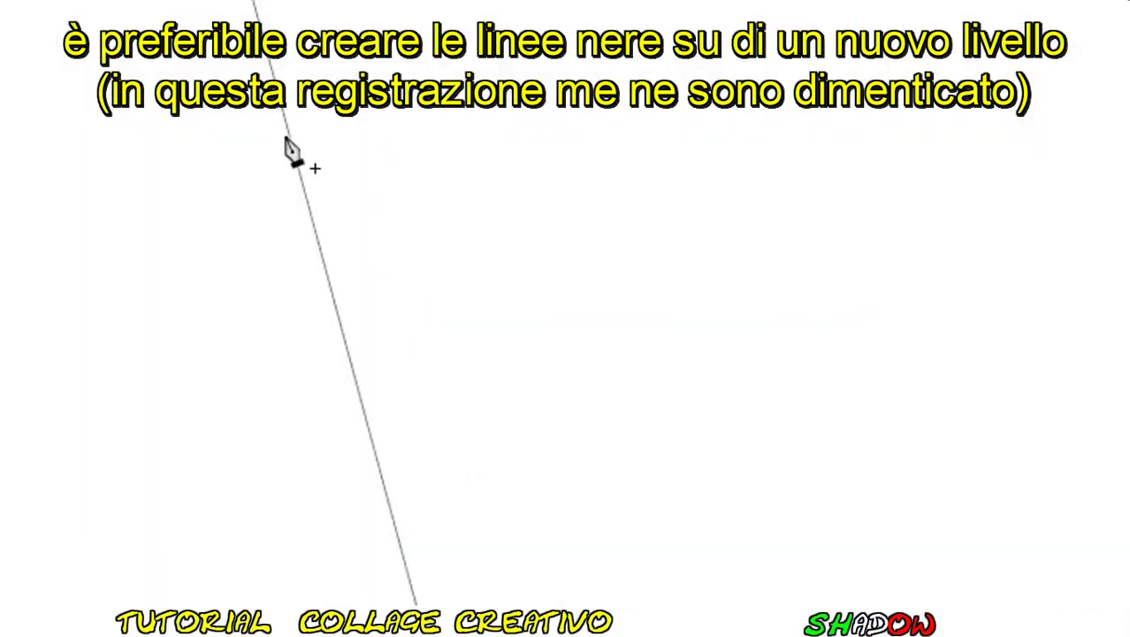
right_click(386, 203)
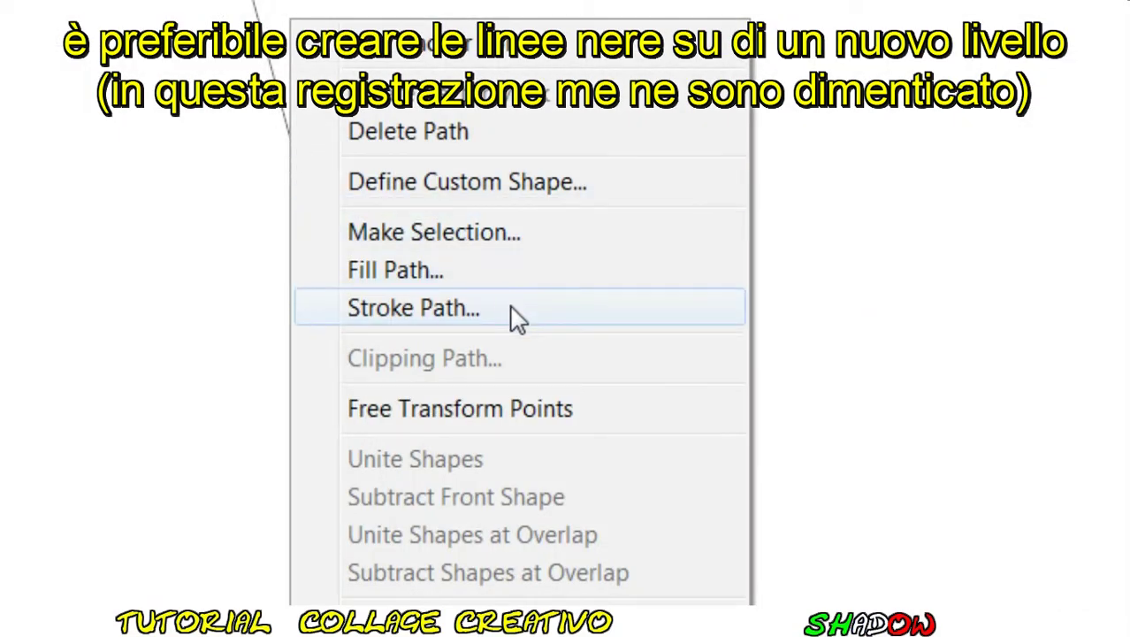
left_click(516, 316)
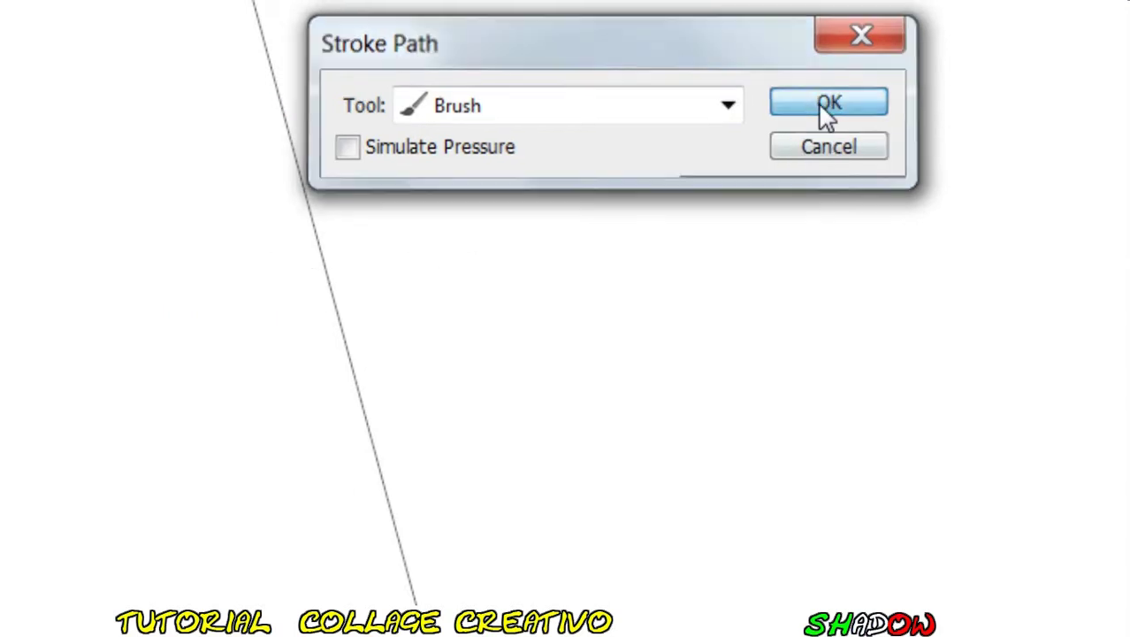
left_click(822, 106)
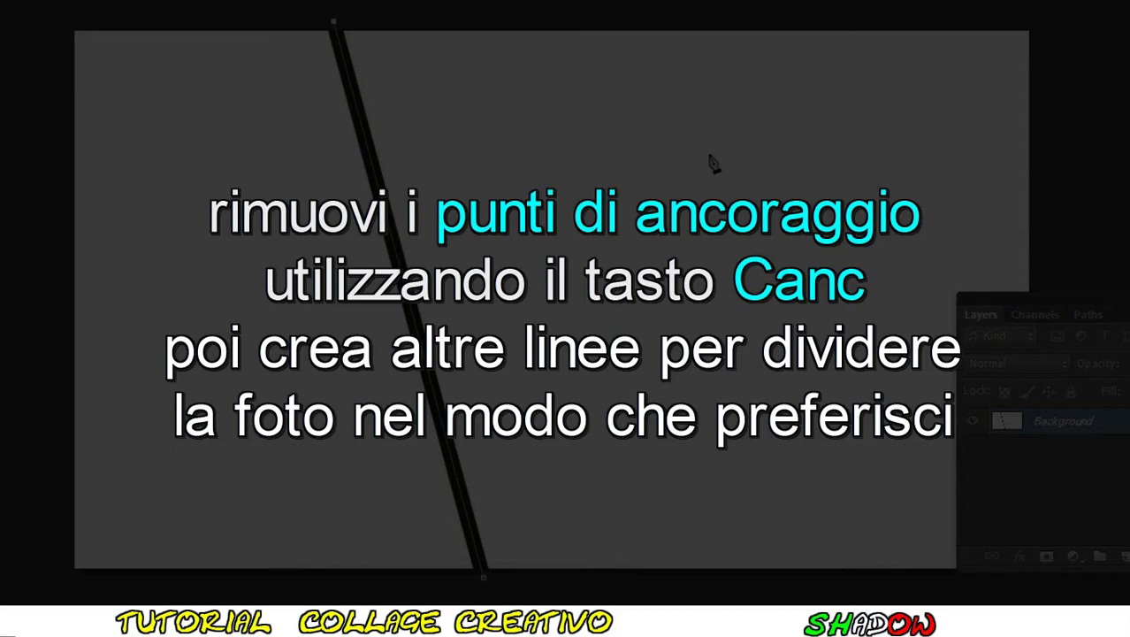
key("Delete")
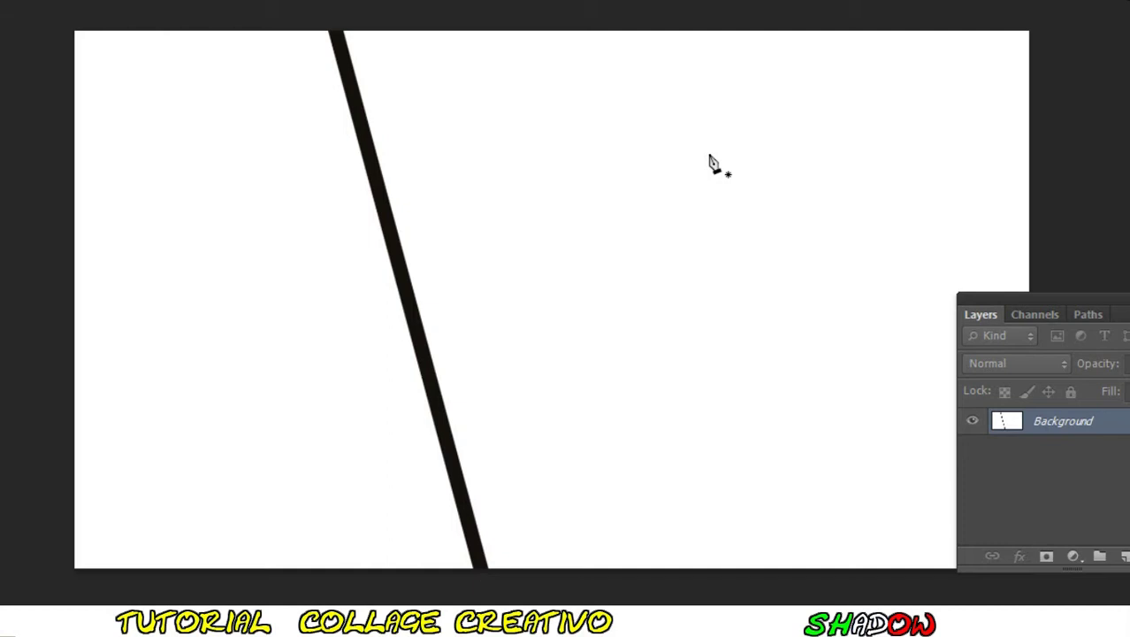
Stroke a second black divider to the right edge, then add an empty Layer 1.
left_click(430, 378)
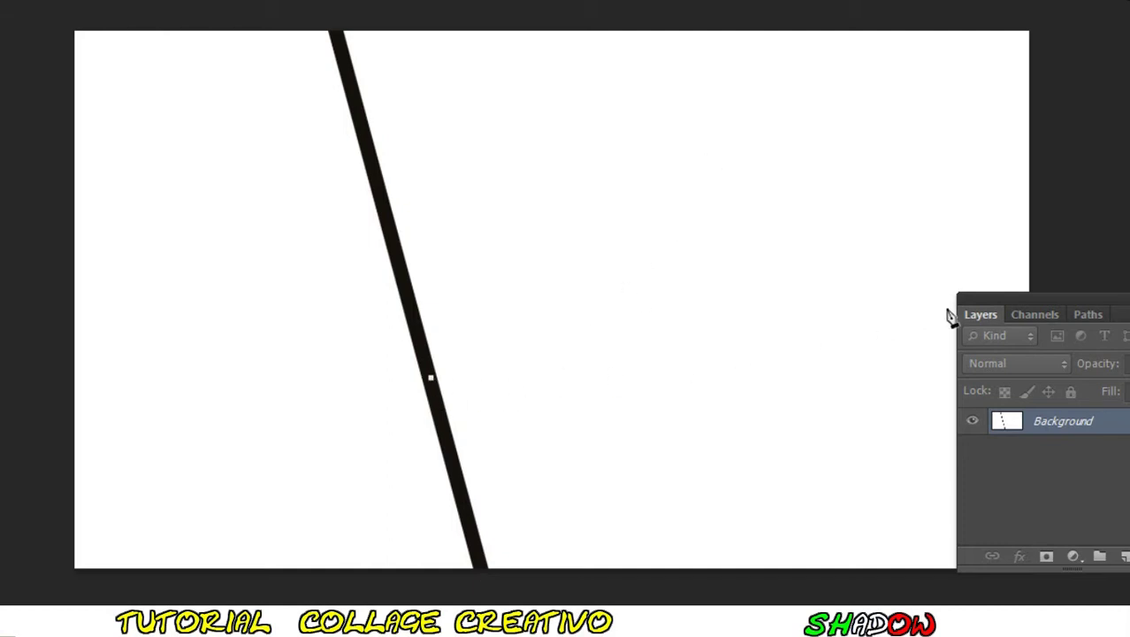
left_click(1055, 272)
right_click(721, 320)
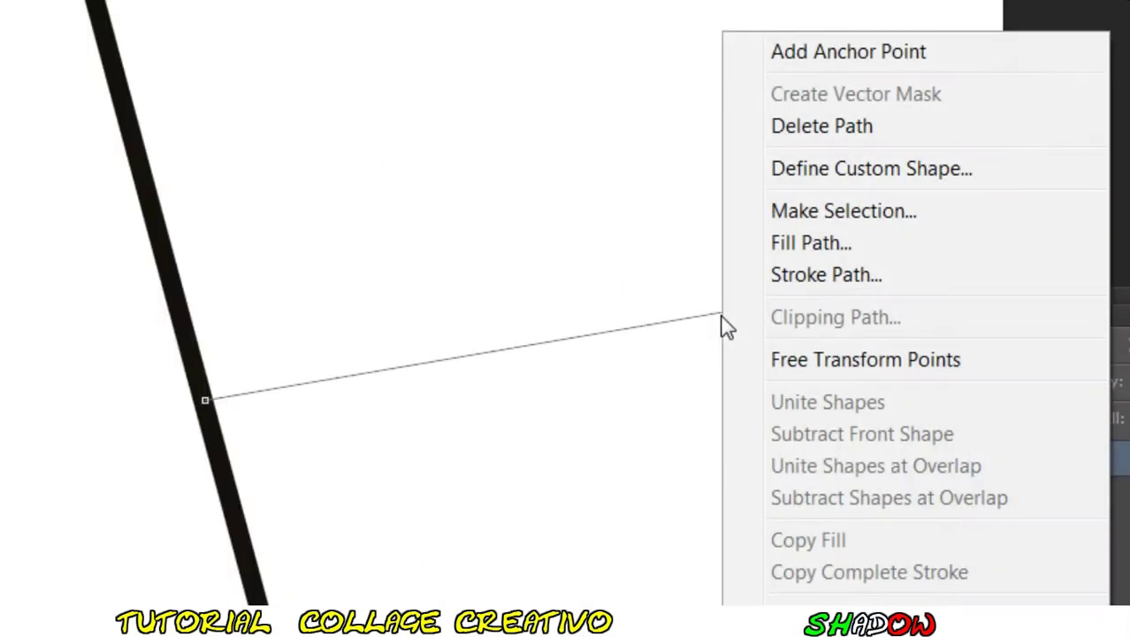
left_click(875, 292)
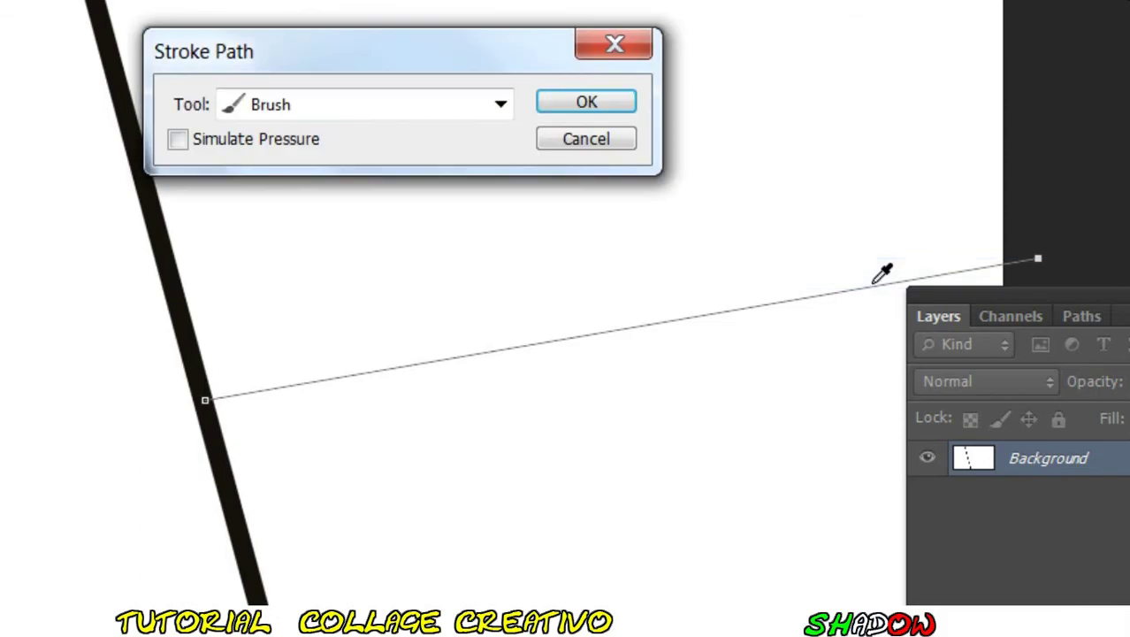
left_click(570, 119)
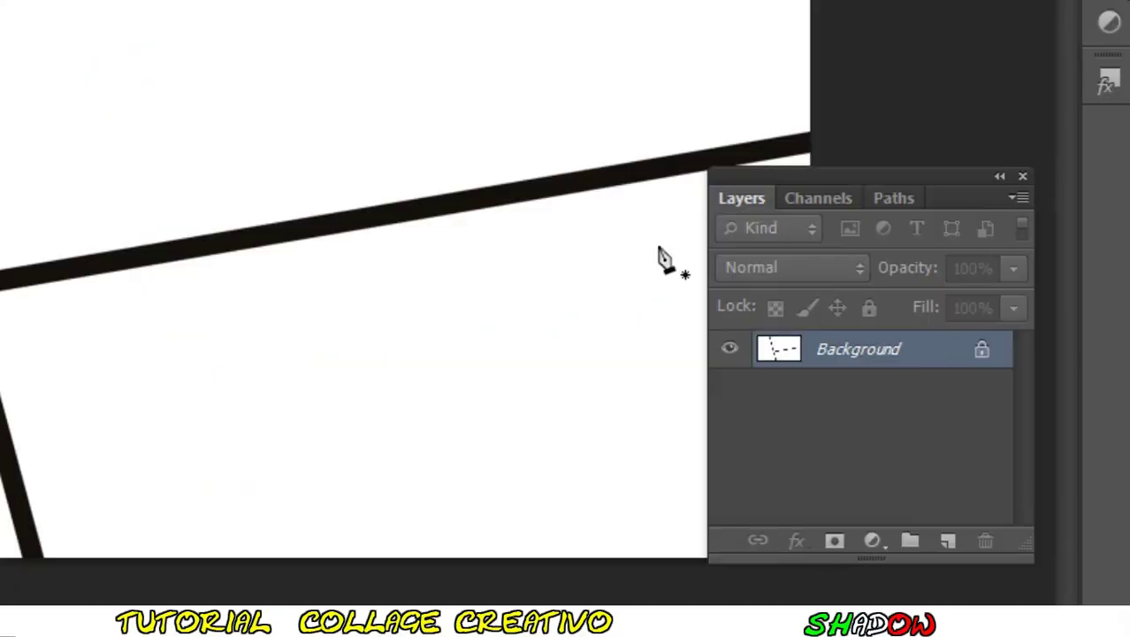
left_click(950, 542)
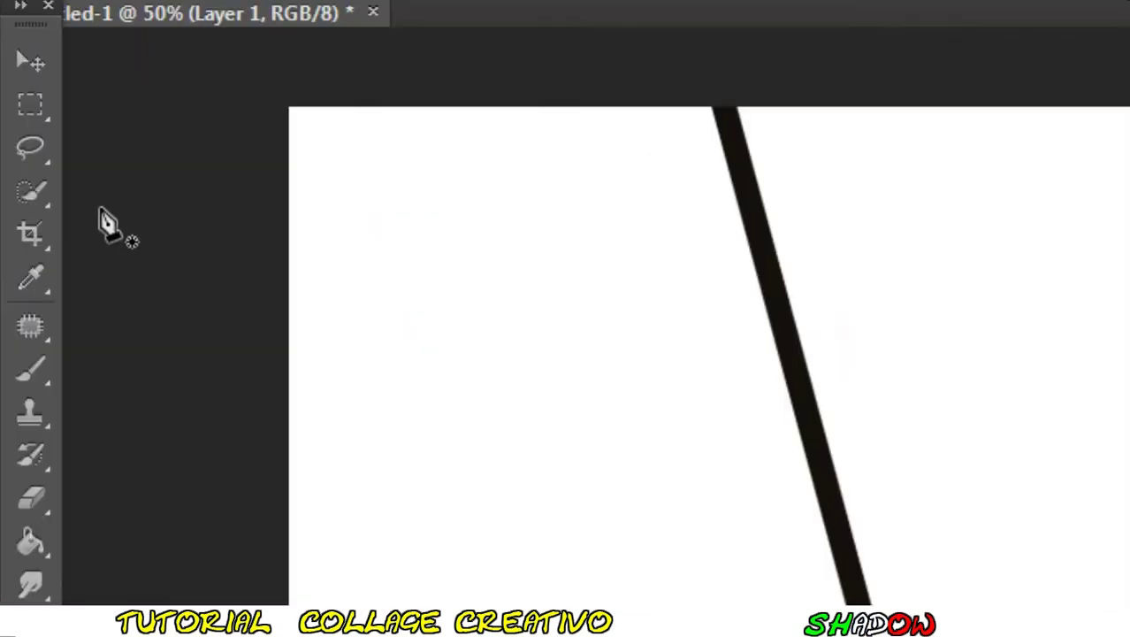
Magic Wand-select the left white panel on the Background layer.
left_click(17, 147)
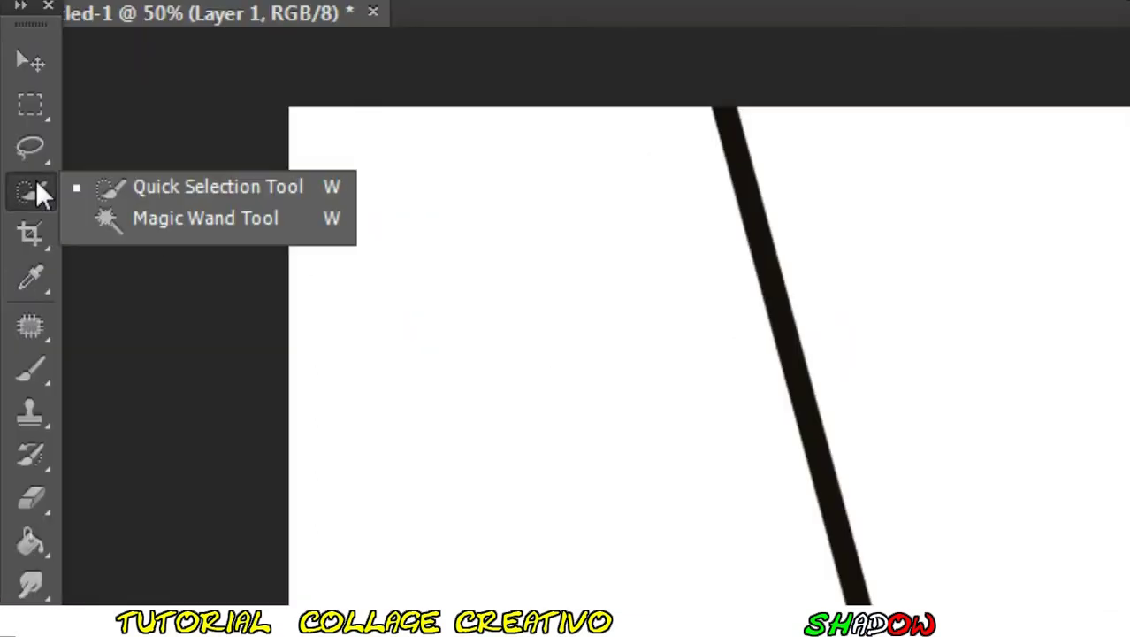
left_click(186, 228)
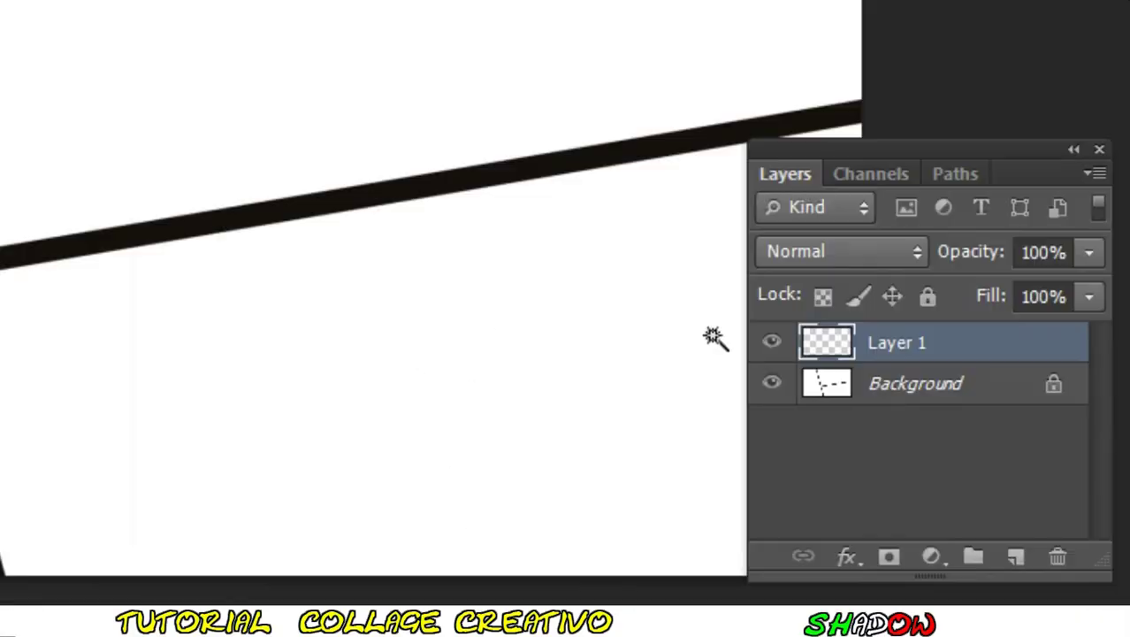
left_click(950, 394)
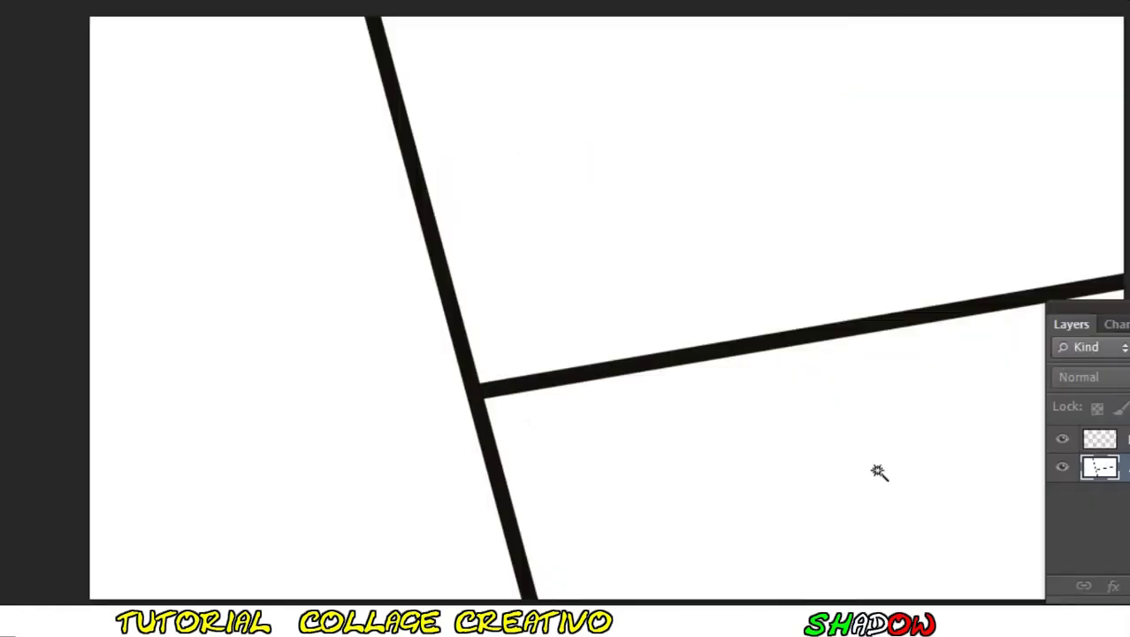
left_click(296, 324)
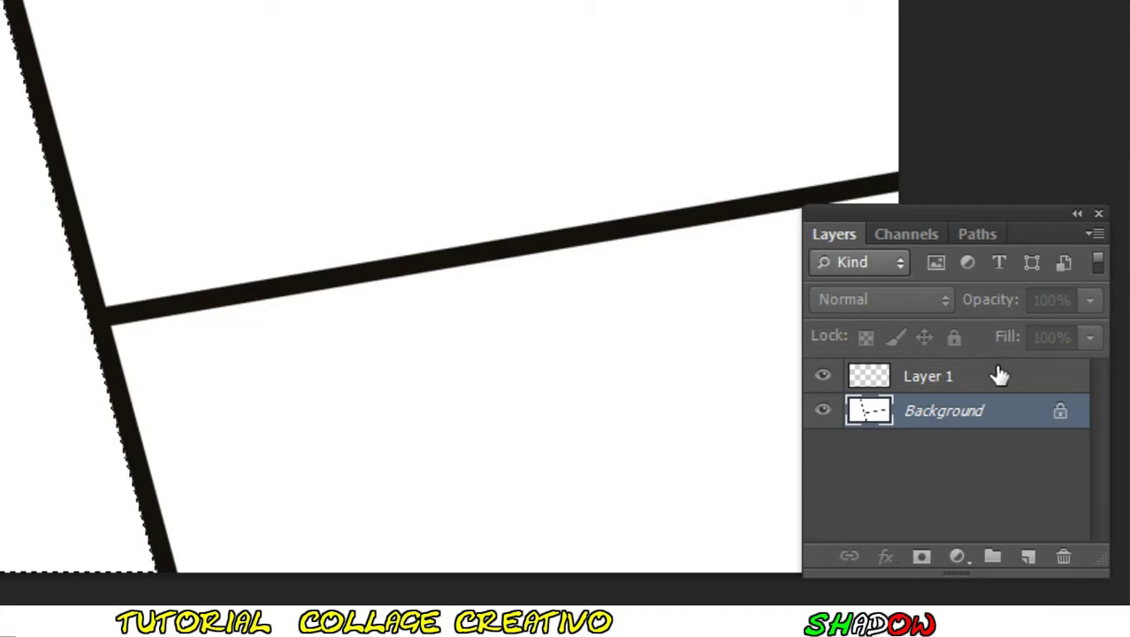
Fill the selection with white on Layer 1 and open Layer 1's Layer Style dialog.
left_click(999, 376)
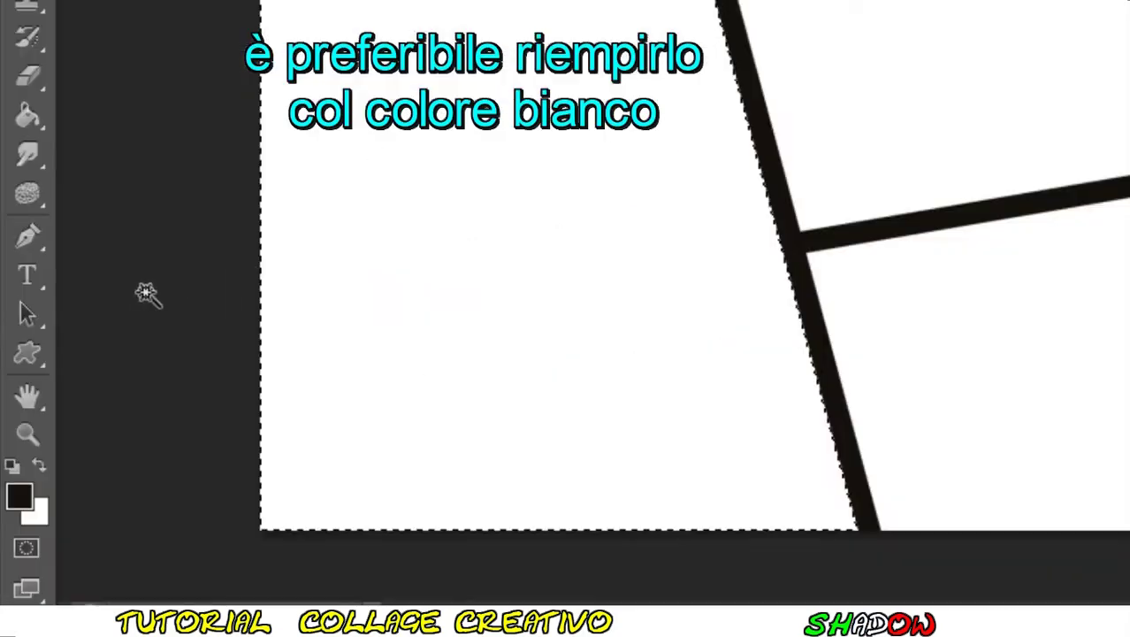
left_click(22, 519)
left_click(31, 120)
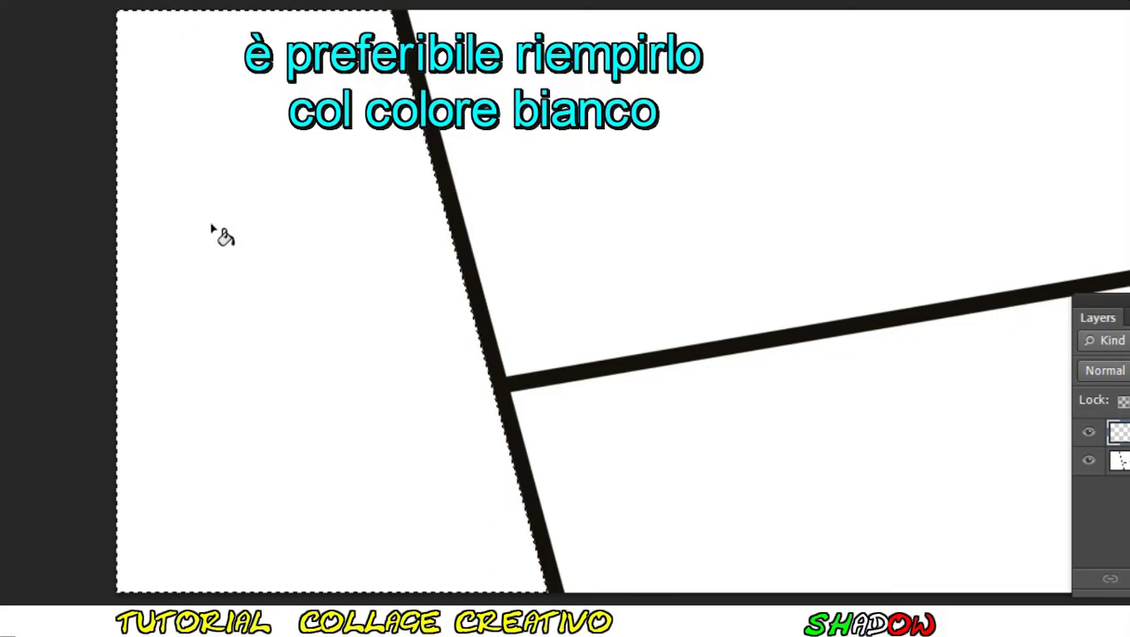
left_click(212, 230)
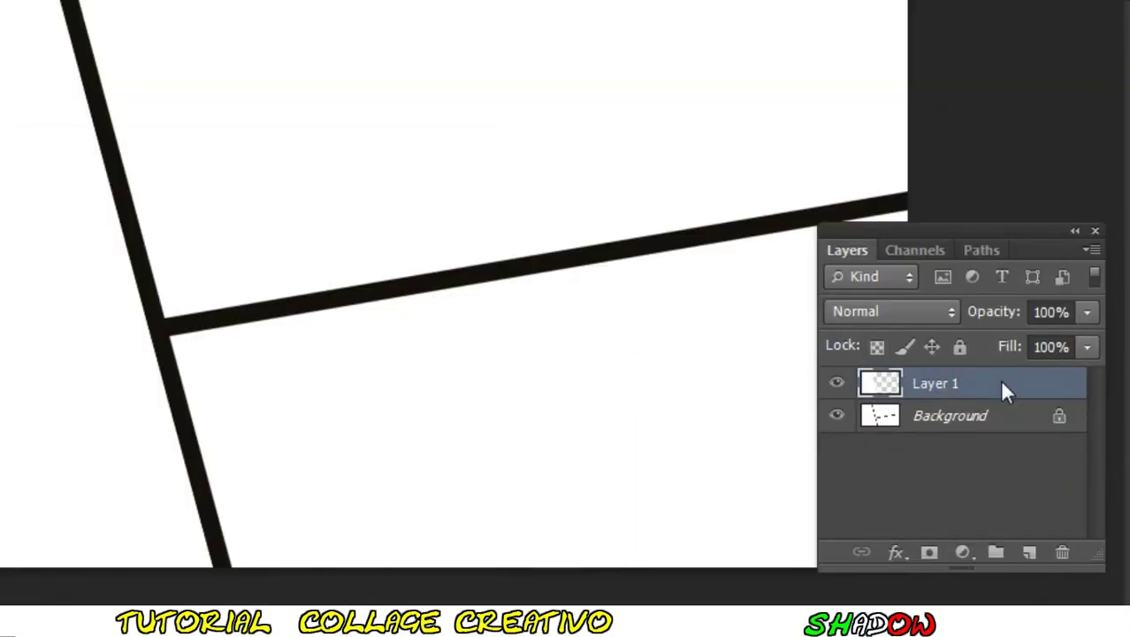
double_click(1005, 390)
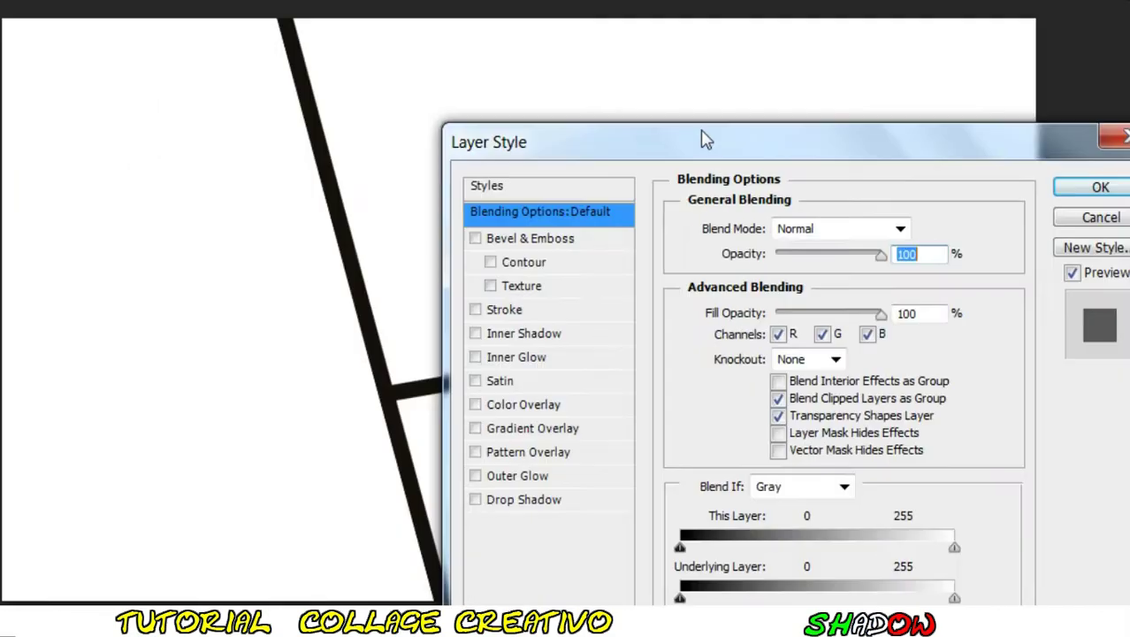
left_click_drag(706, 139, 769, 45)
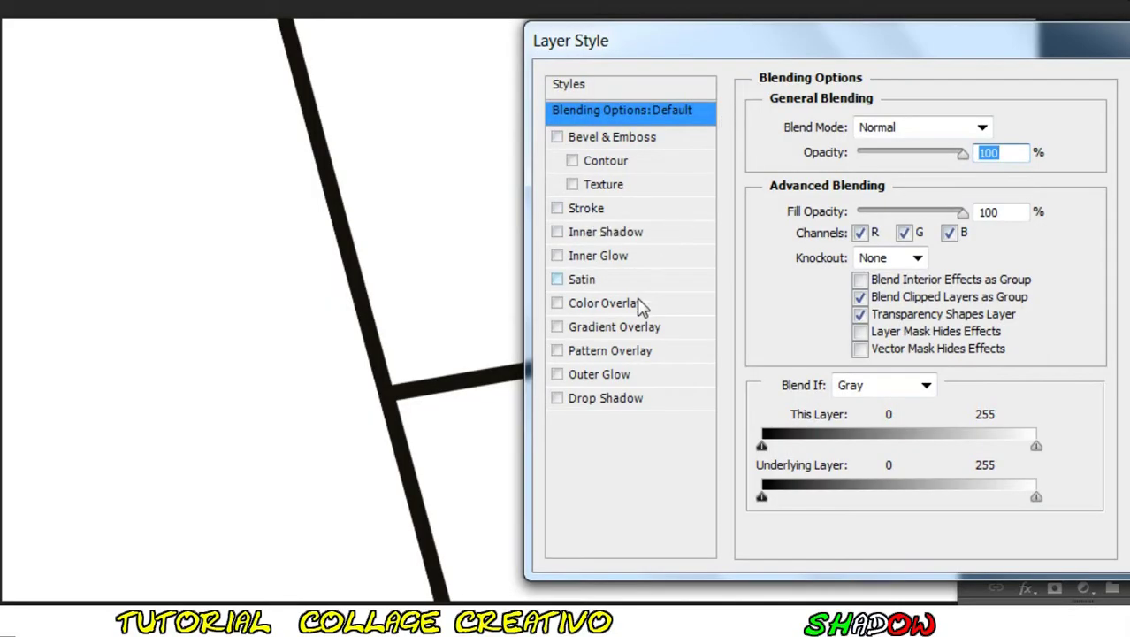
Add a red Color Overlay and a Multiply Pattern Overlay to Layer 1.
left_click(643, 304)
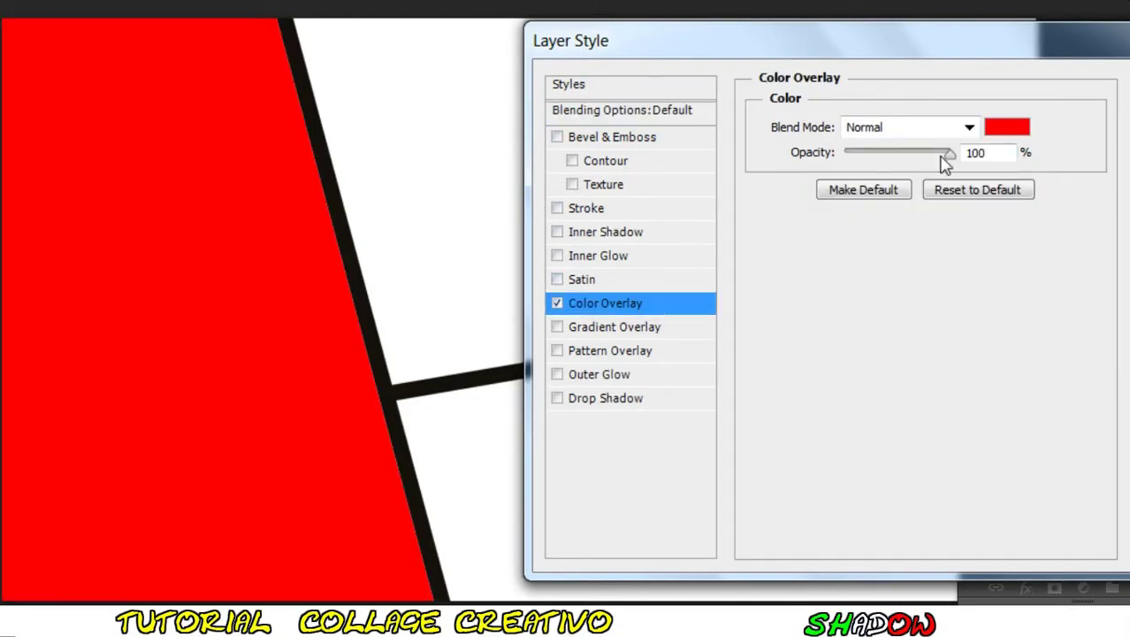
left_click_drag(942, 156, 939, 155)
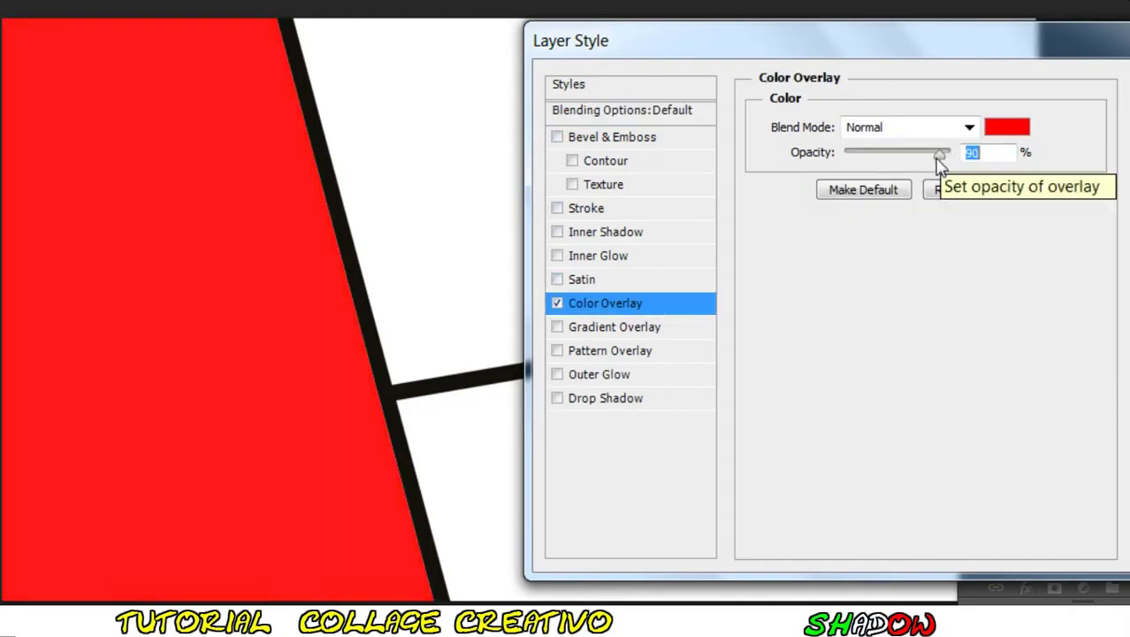
left_click(622, 354)
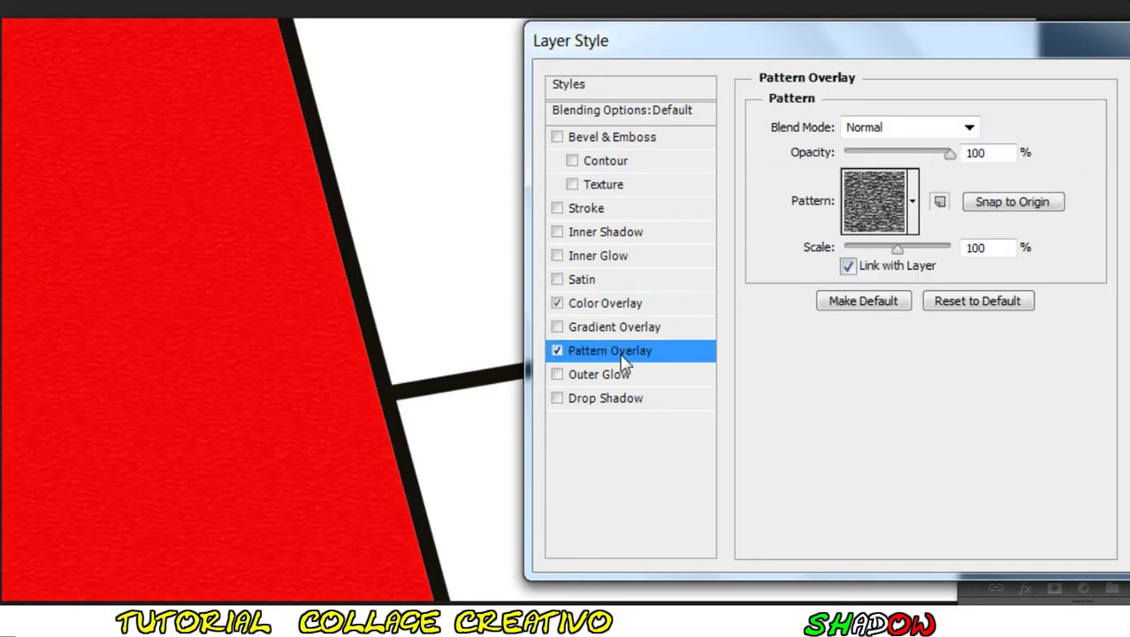
left_click(937, 131)
left_click(898, 97)
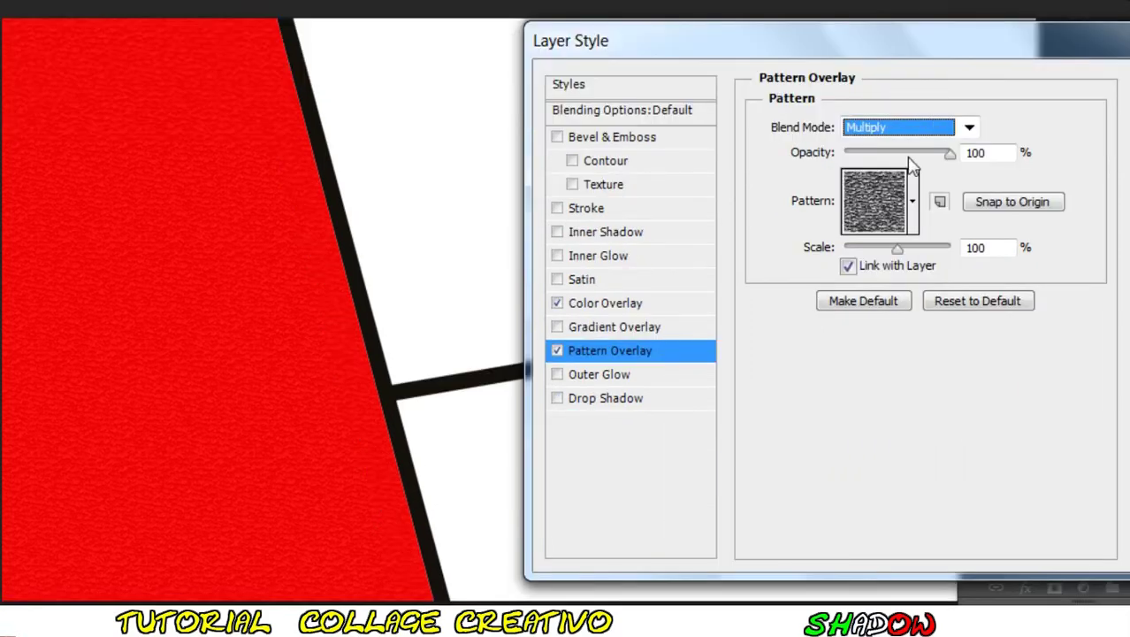
left_click(920, 153)
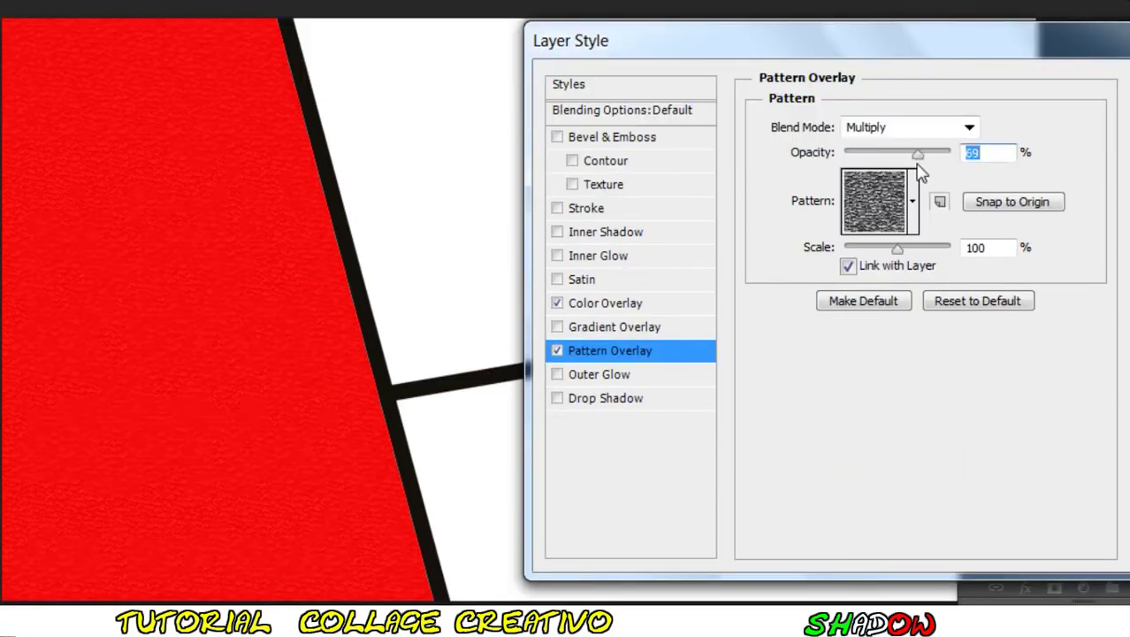
Choose a mottled pattern at 81% opacity and 258% scale, set the red overlay to 70%, and apply.
left_click(898, 249)
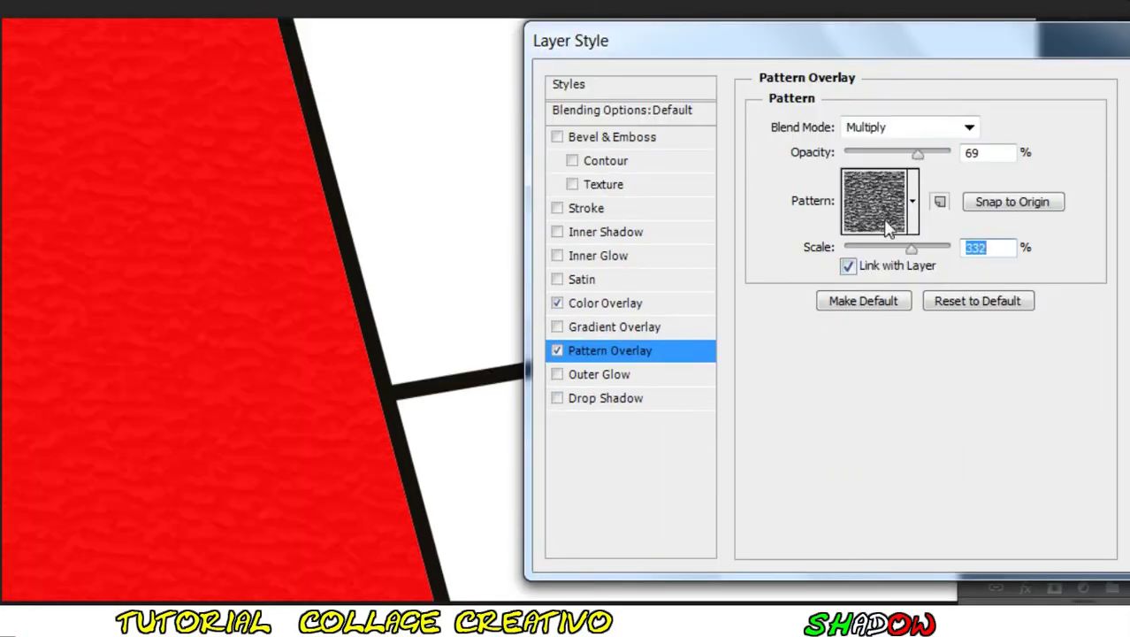
left_click(888, 223)
left_click(776, 302)
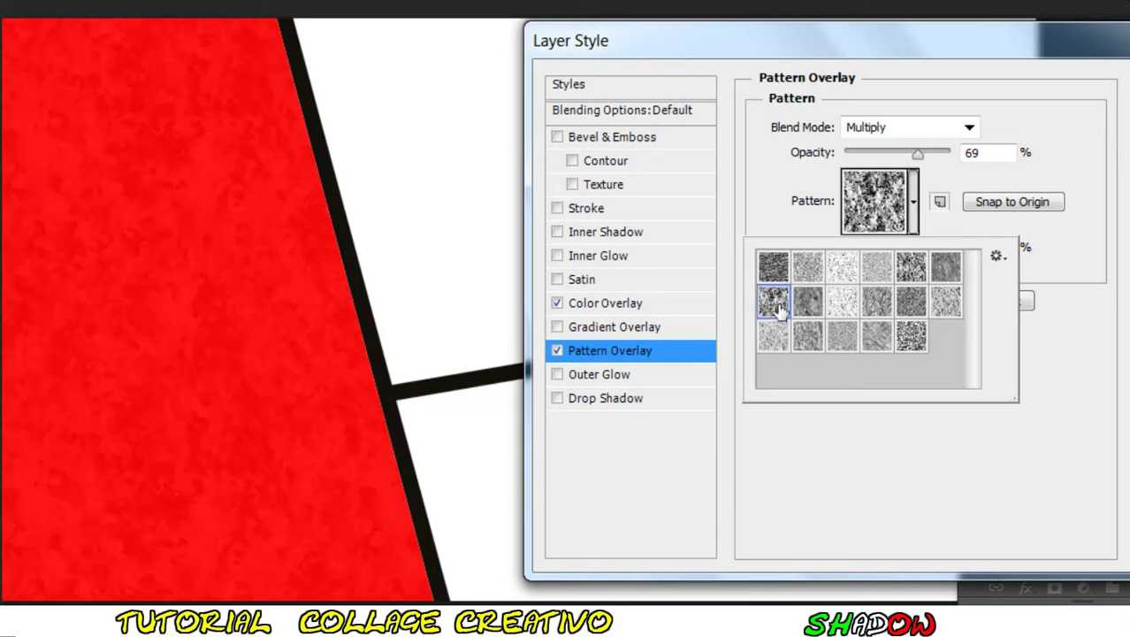
left_click(835, 519)
left_click_drag(918, 154, 934, 156)
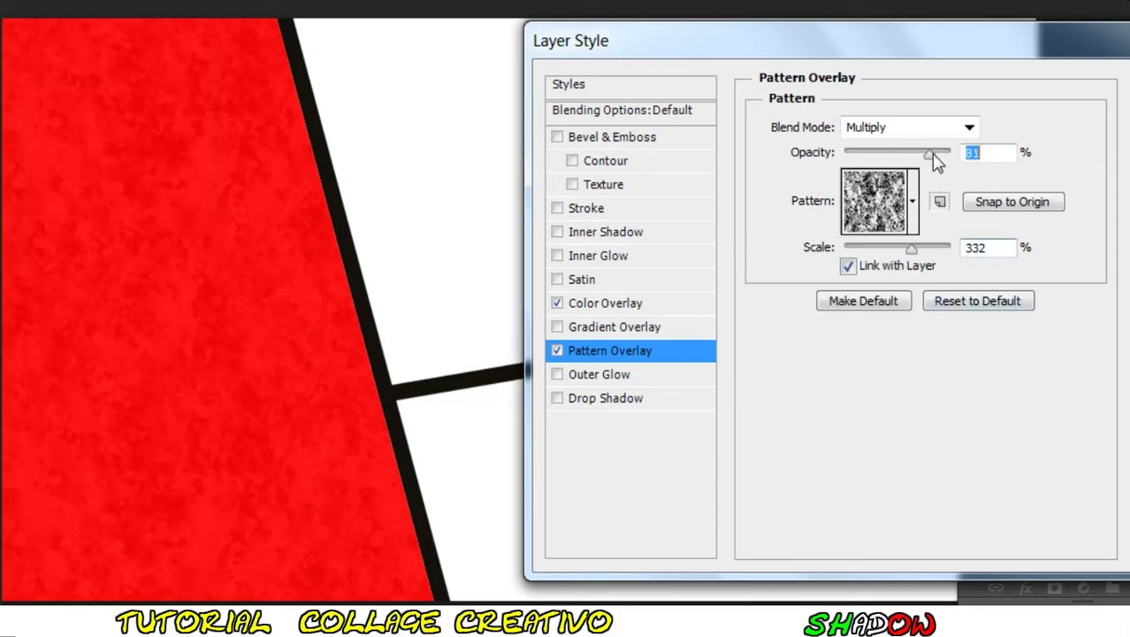
left_click_drag(912, 249, 906, 248)
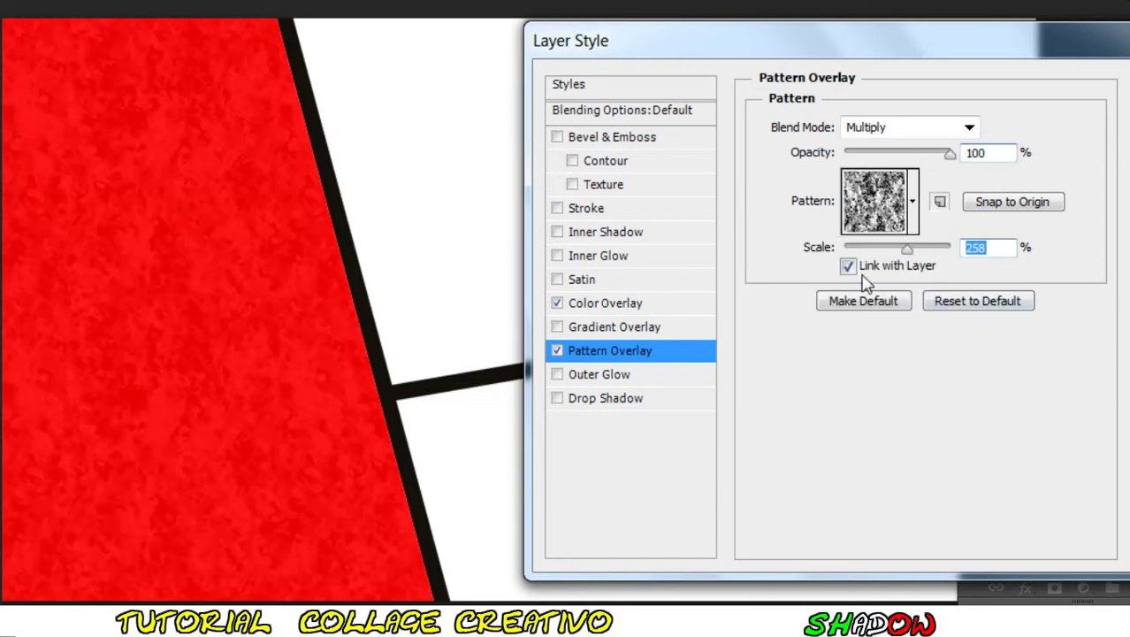
left_click(619, 306)
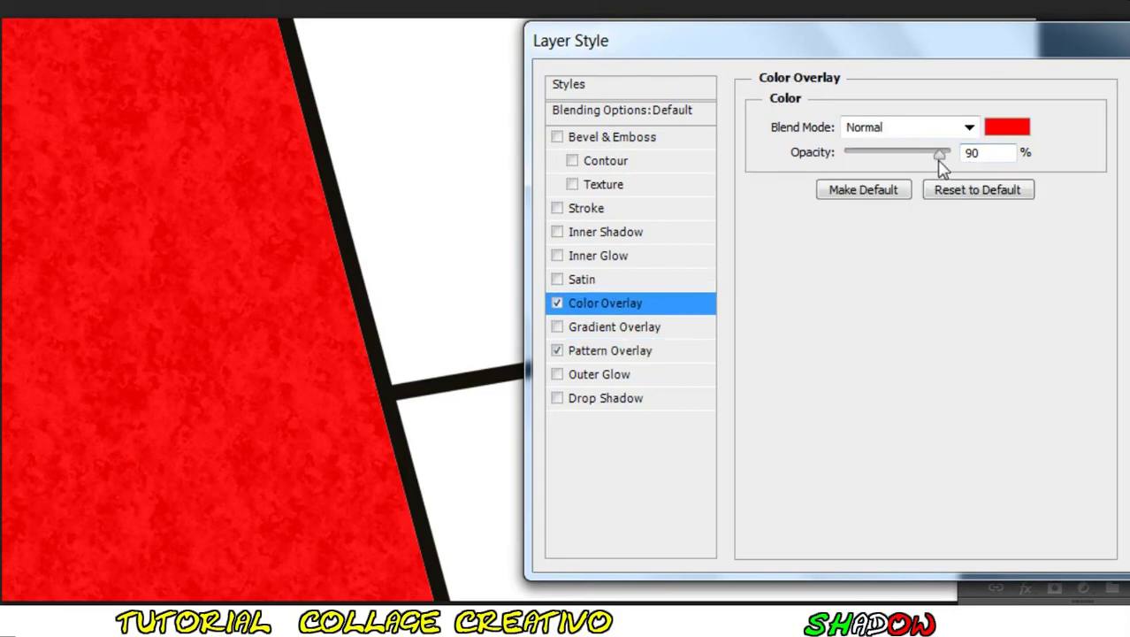
left_click_drag(939, 156, 920, 161)
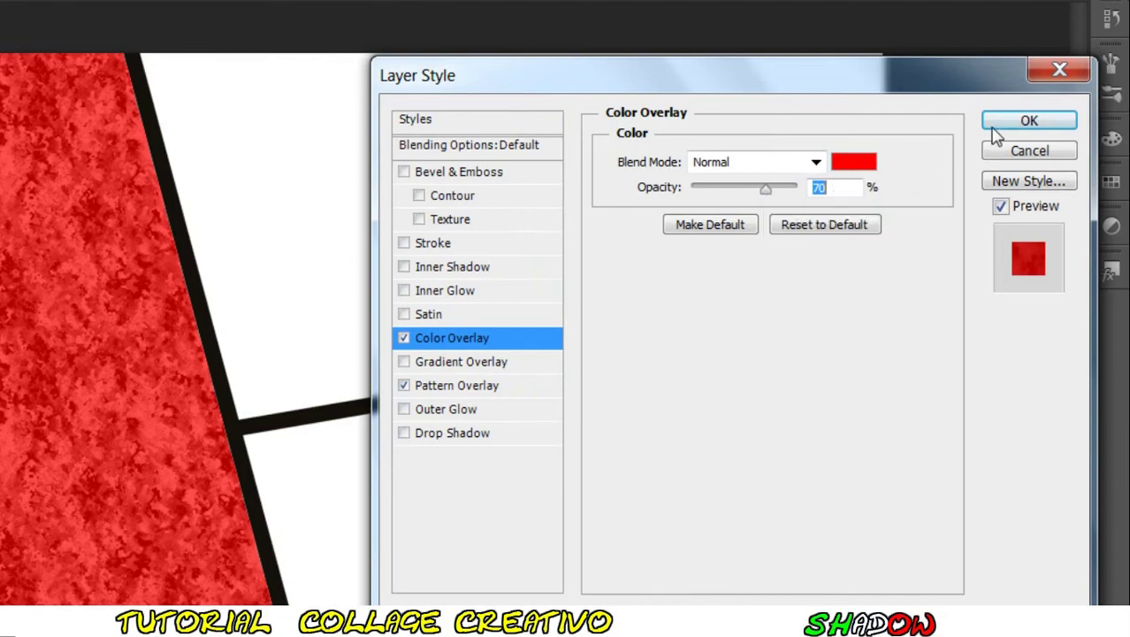
left_click(1001, 129)
Select the top panel, add Layer 2 with the pasted red style, and recolour it yellow.
key("w")
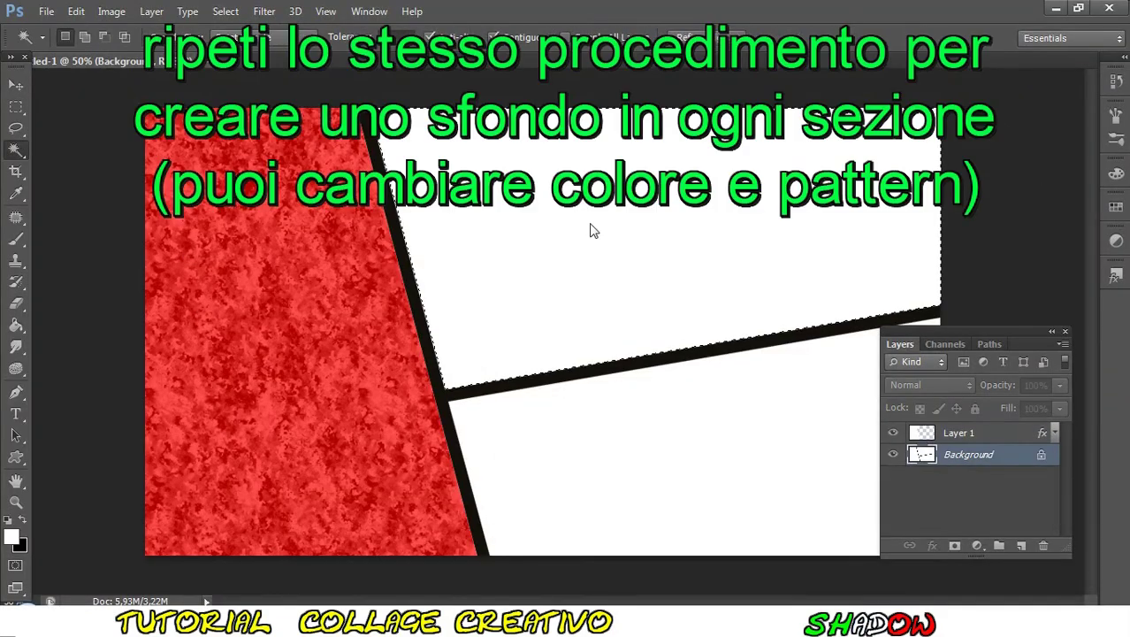
left_click(590, 230)
key("ctrl+shift+alt+n")
key("g")
right_click(593, 396)
left_click(689, 408)
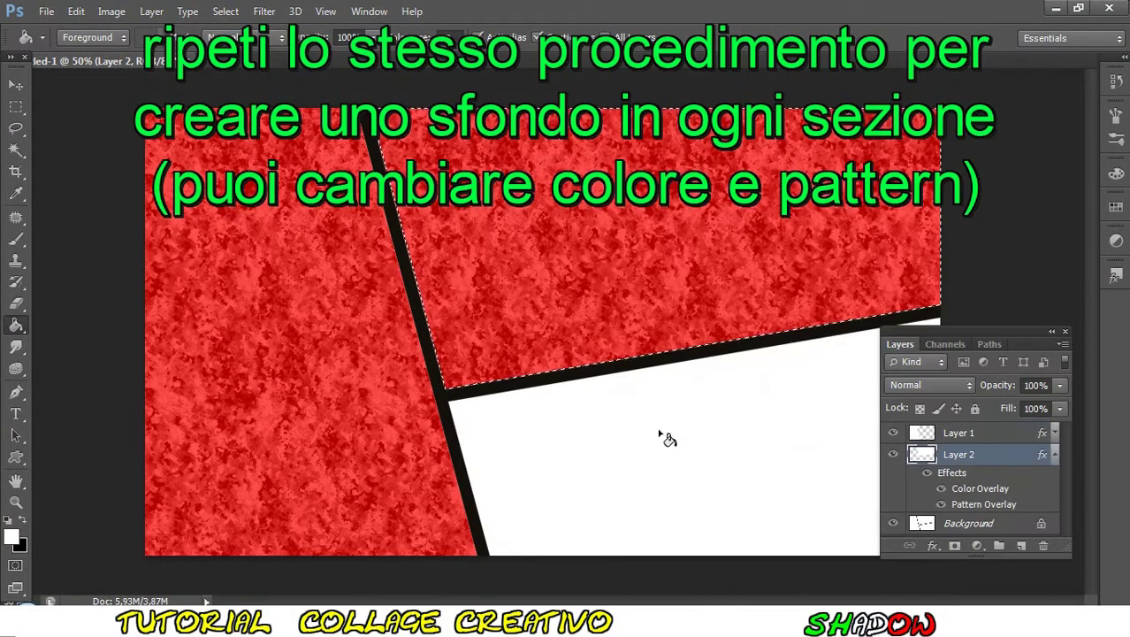
double_click(931, 446)
left_click(97, 370)
left_click(394, 237)
left_click(464, 276)
left_click(531, 165)
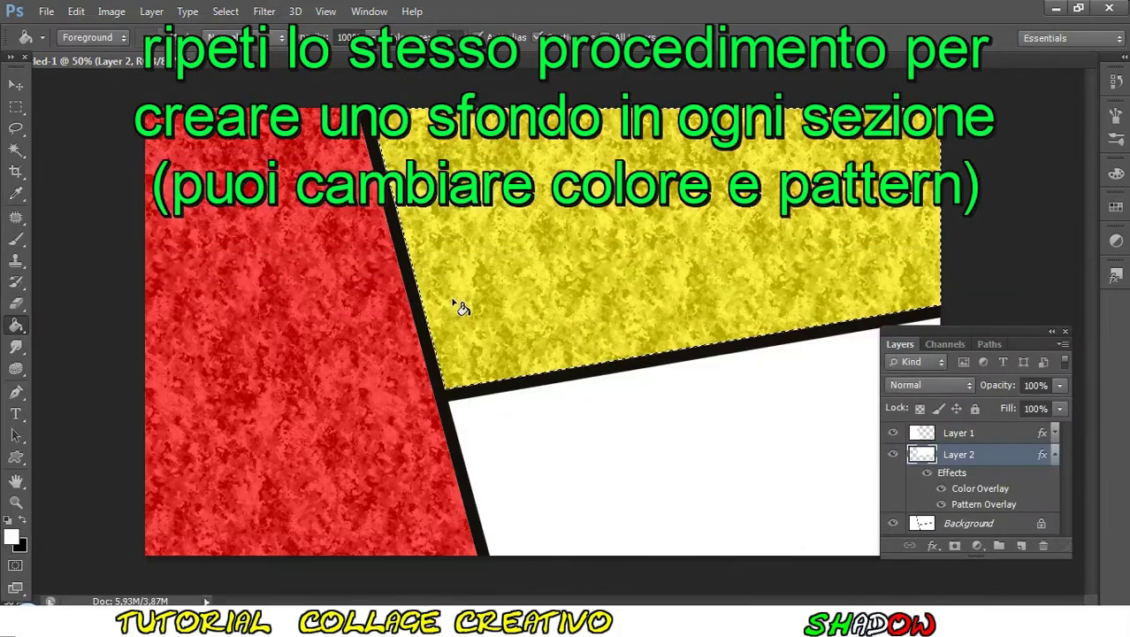
Select the bottom panel, paste the style onto Layer 3, and recolour its overlay green.
key("ctrl+shift+alt+n")
left_click(968, 524)
key("w")
left_click(718, 433)
left_click(959, 434)
right_click(1012, 454)
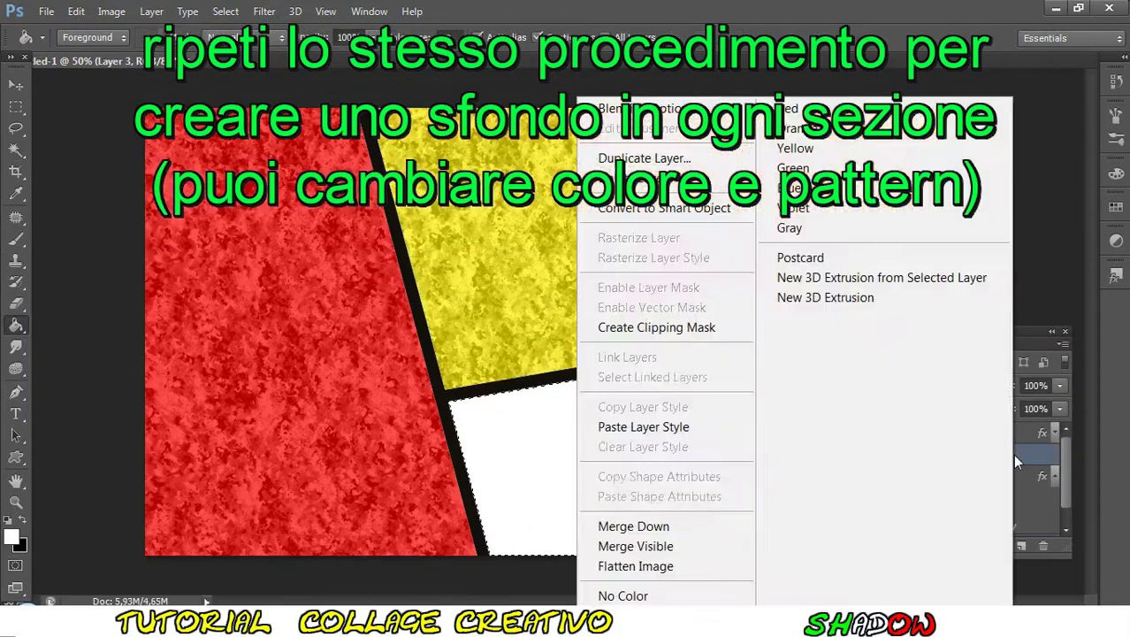
left_click(650, 409)
double_click(999, 453)
left_click(354, 268)
left_click(659, 132)
left_click(308, 468)
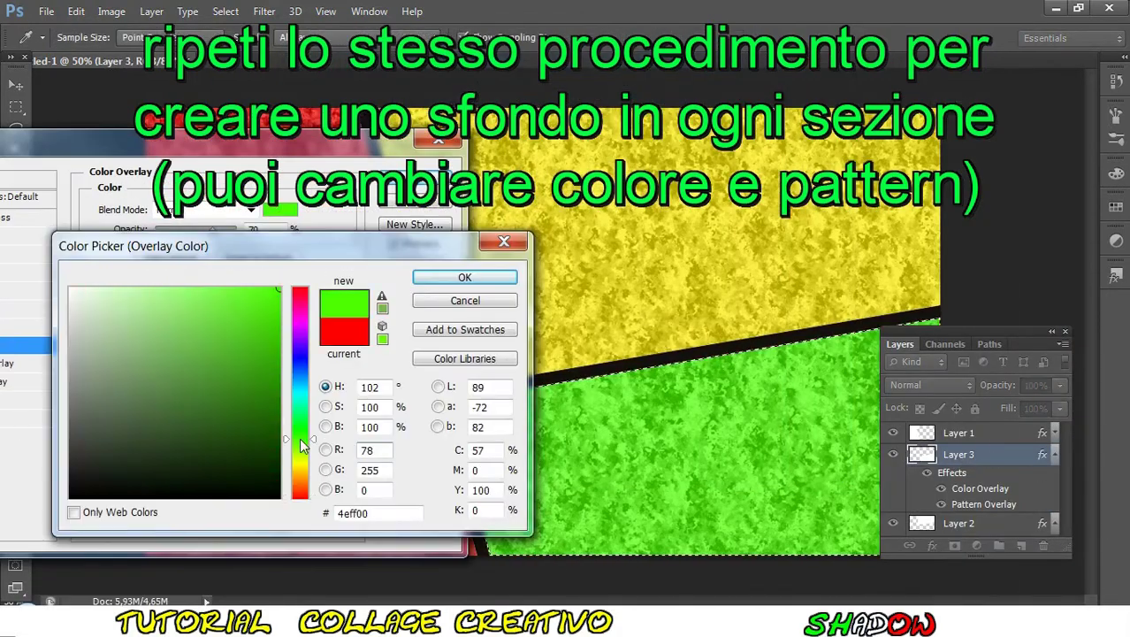
left_click(500, 273)
left_click(428, 145)
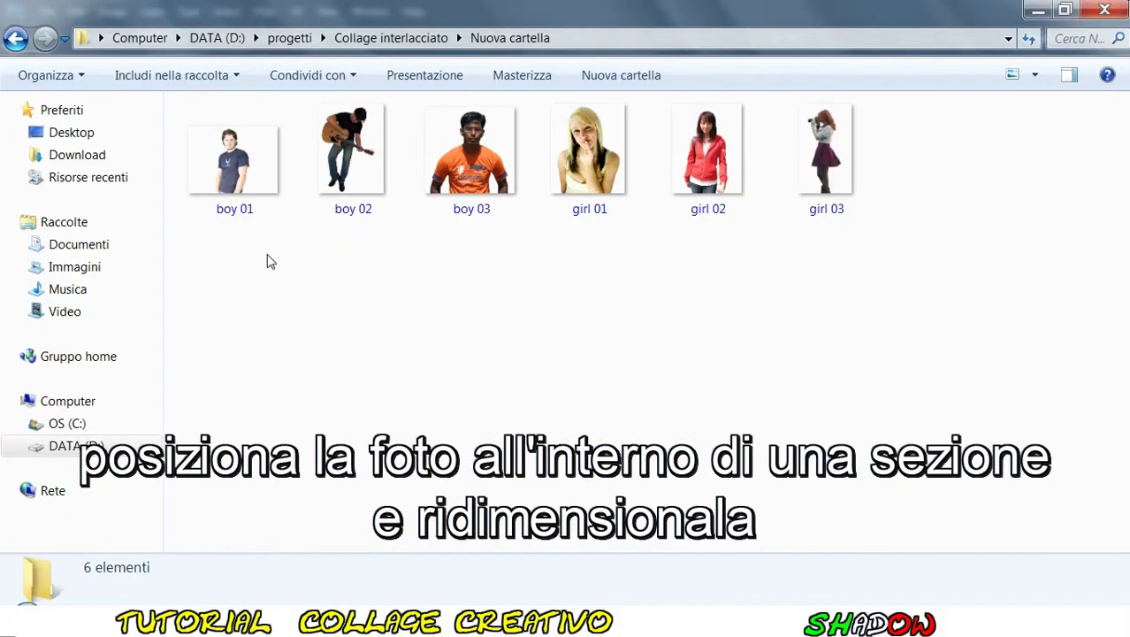
Drag boy 01 onto the canvas, scale it to about 26%, and place it in the green panel.
mouse_move(241, 185)
left_mouse_down()
mouse_move(548, 602)
mouse_move(494, 341)
left_mouse_up()
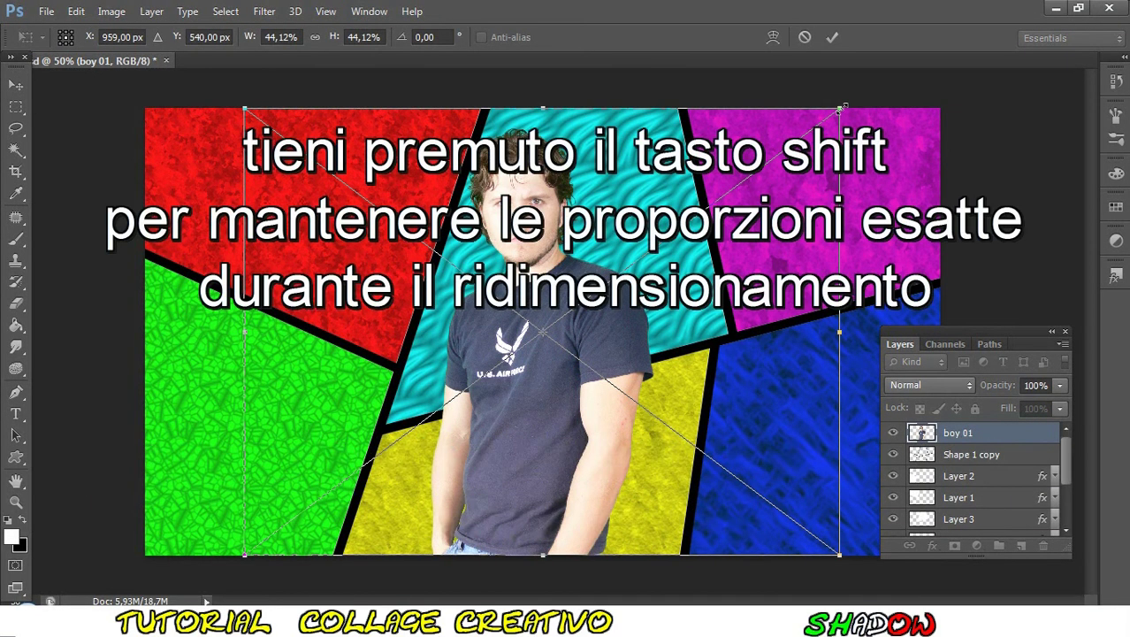
left_click_drag(840, 112, 551, 315)
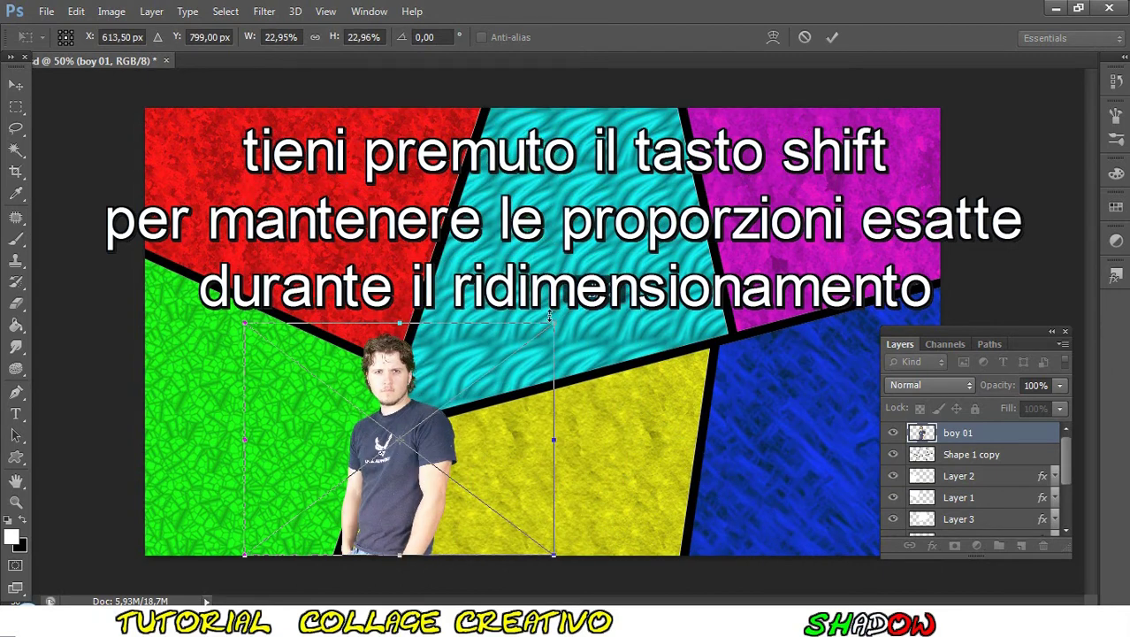
mouse_move(434, 477)
left_mouse_down()
mouse_move(237, 471)
mouse_move(257, 475)
left_mouse_up()
left_click_drag(376, 312, 419, 301)
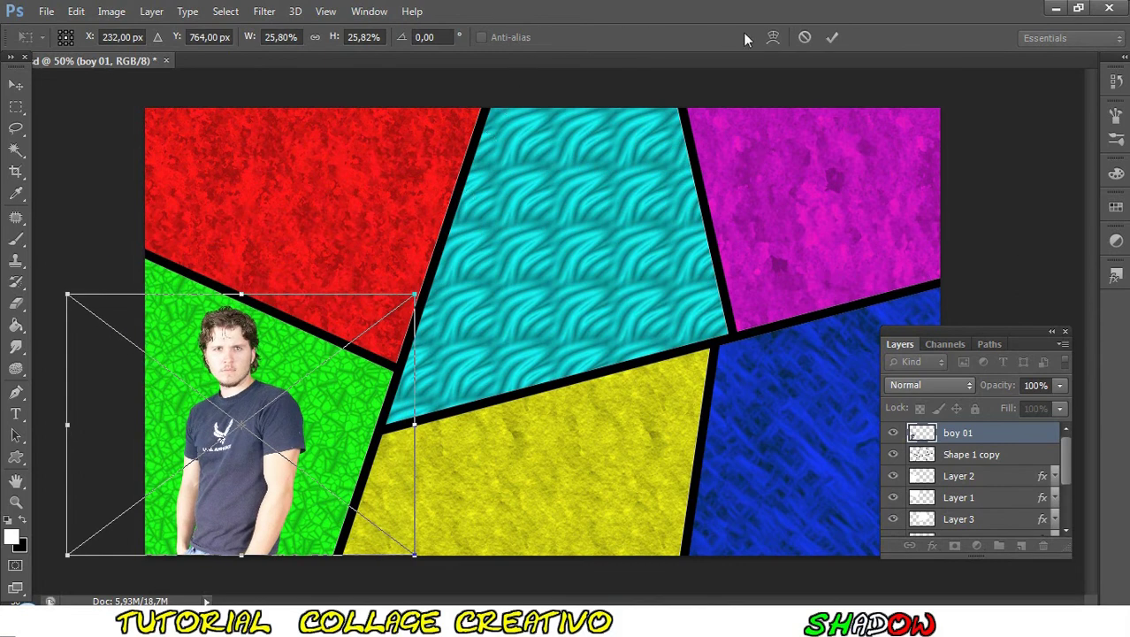
left_click(829, 38)
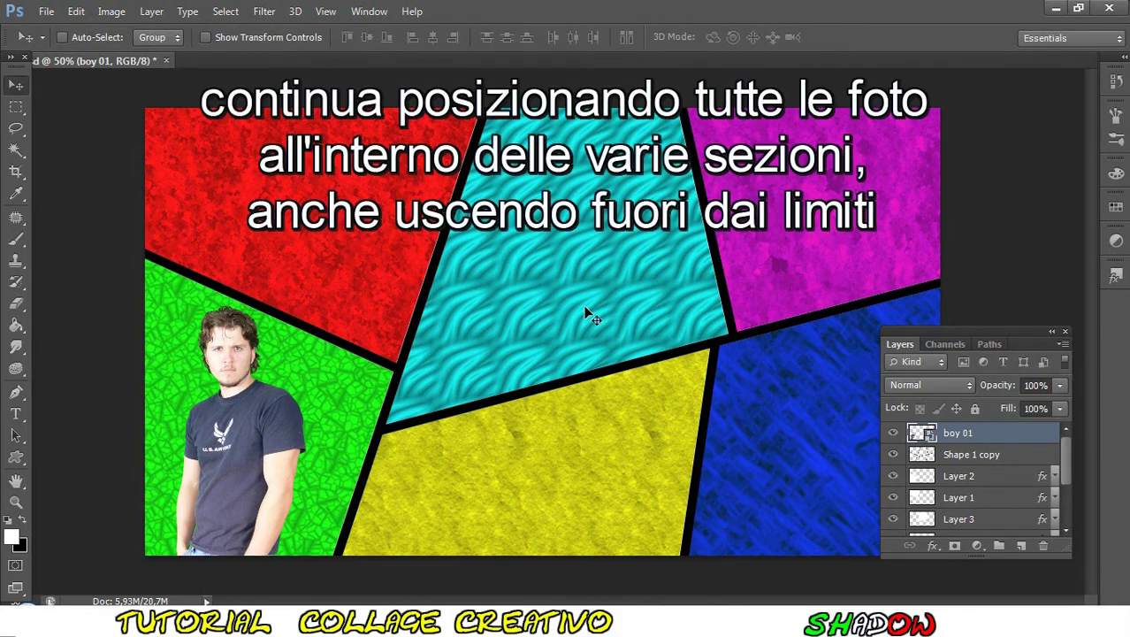
Place the girl 03 photo, scaled down, across the centre panels.
left_click(289, 531)
left_click_drag(554, 177, 537, 422)
left_click_drag(673, 108, 590, 252)
left_click_drag(536, 395, 532, 402)
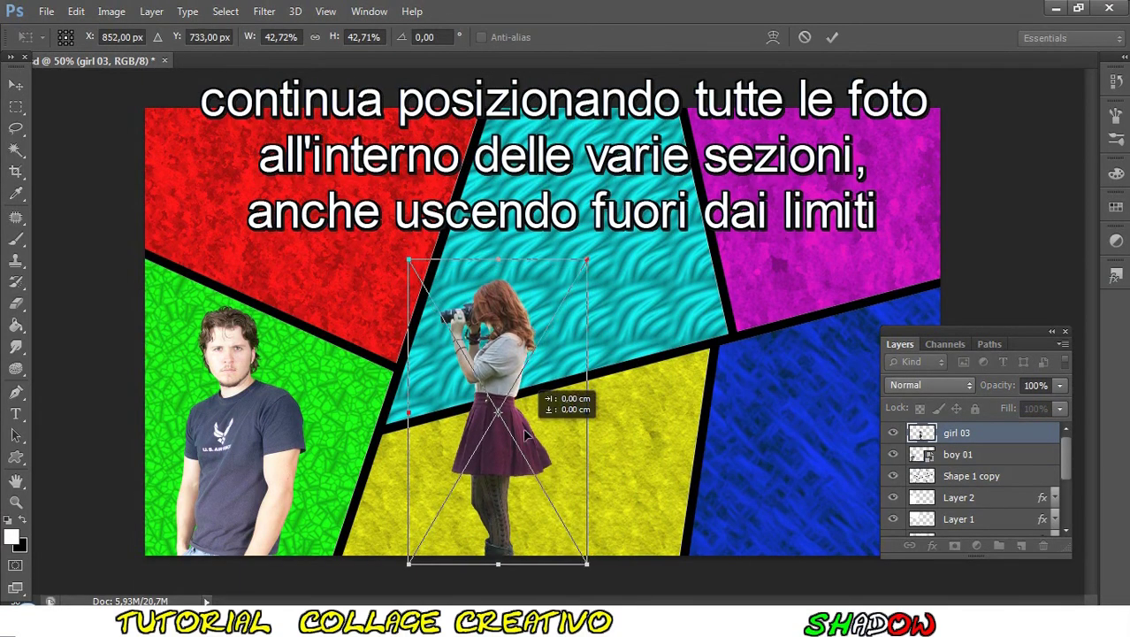
left_click(832, 38)
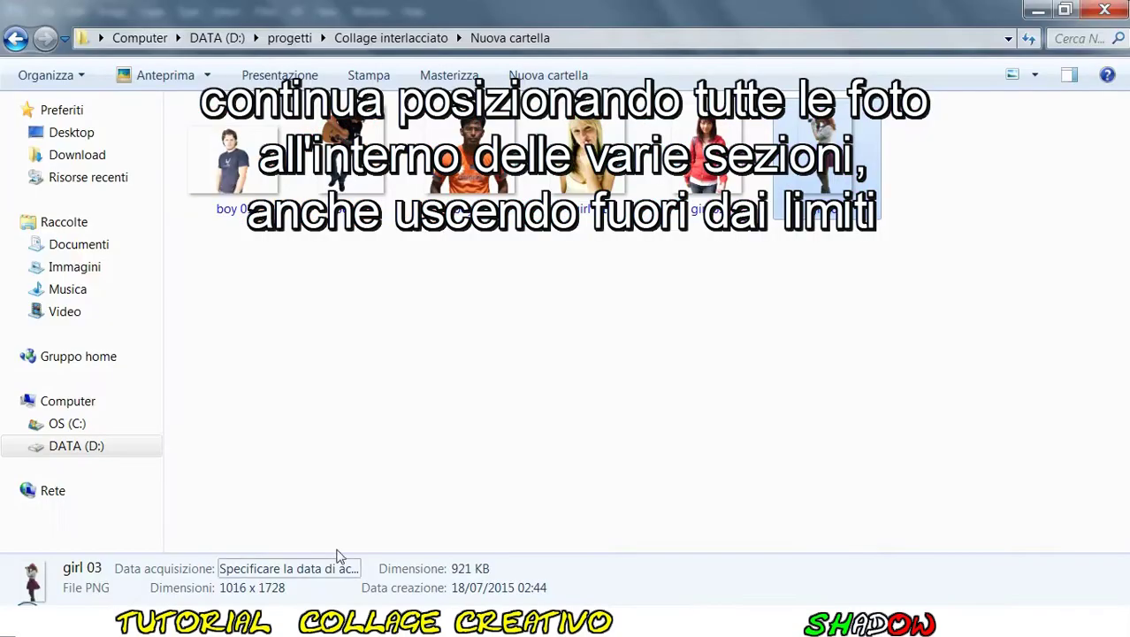
Place girl 01, shrunk and tilted, in the red panel beneath the black dividers.
left_click_drag(566, 173, 614, 307)
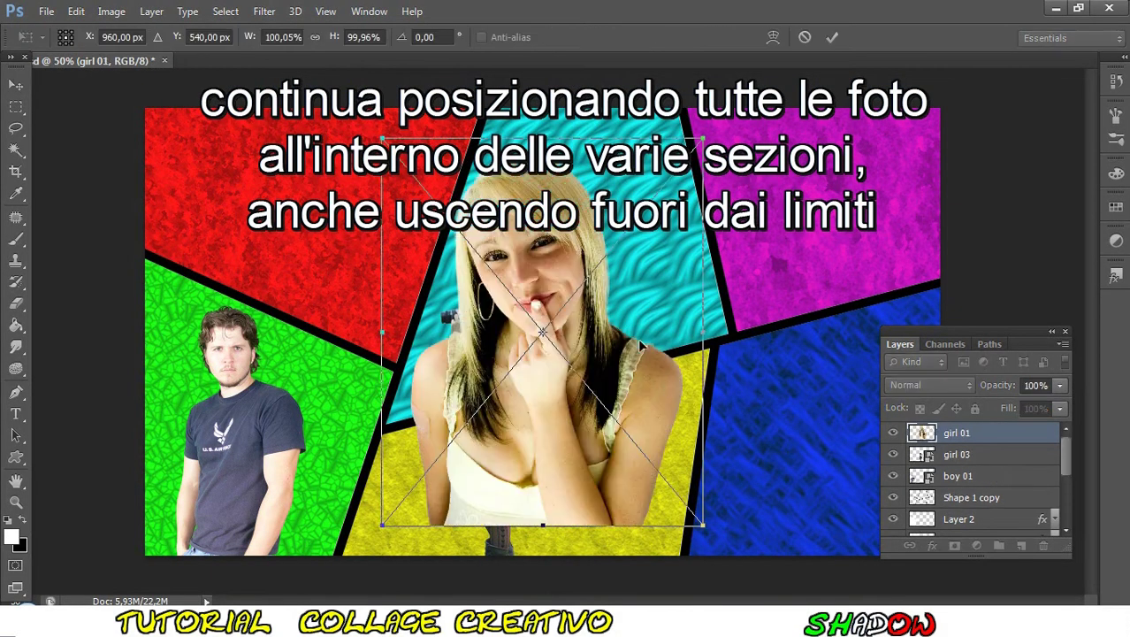
left_click_drag(706, 529, 720, 522)
mouse_move(548, 407)
left_mouse_down()
mouse_move(493, 416)
mouse_move(322, 240)
left_mouse_up()
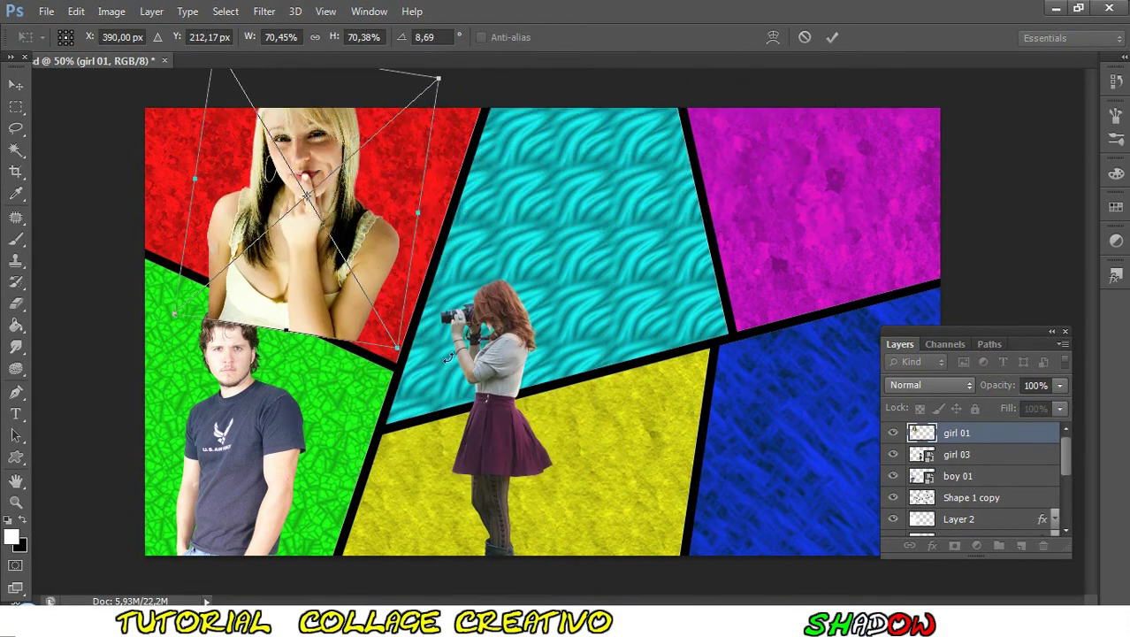
left_click_drag(429, 345, 363, 328)
mouse_move(318, 265)
left_mouse_down()
mouse_move(354, 315)
mouse_move(344, 311)
left_mouse_up()
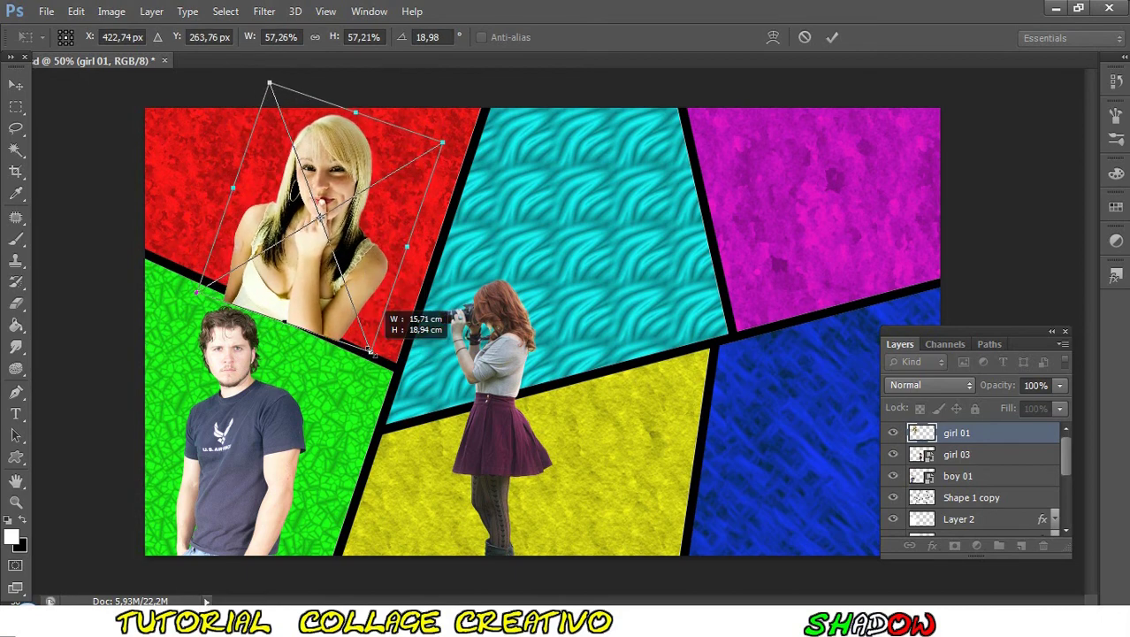
left_click(832, 37)
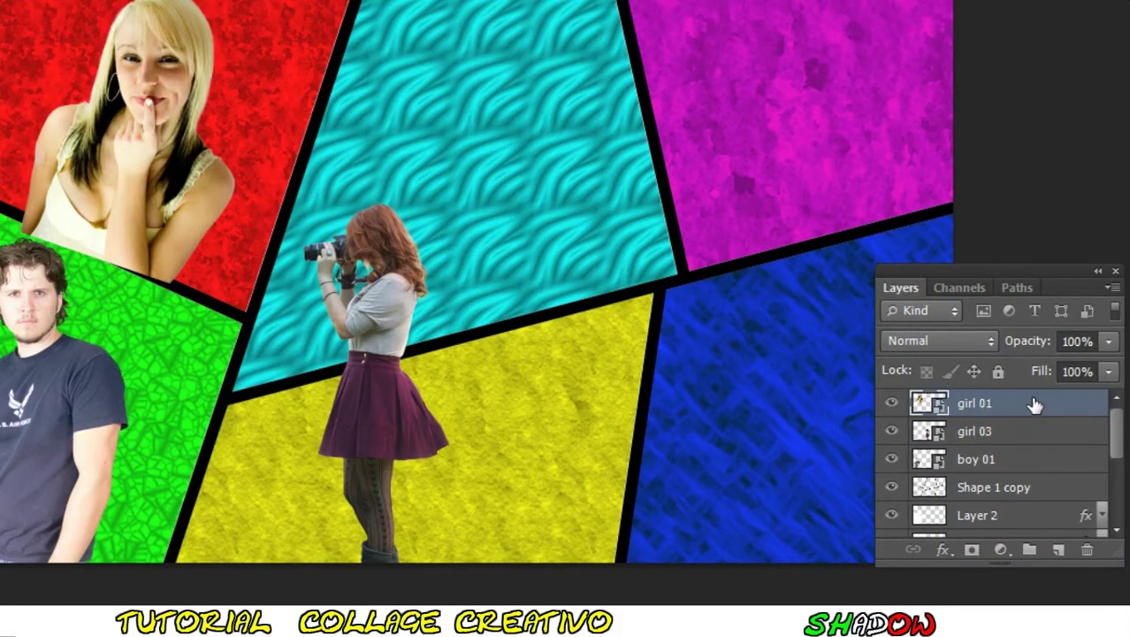
left_click_drag(1034, 404, 1017, 505)
Zoom in on girl 01's overlap and set the Eraser to a hard round brush.
left_click(16, 501)
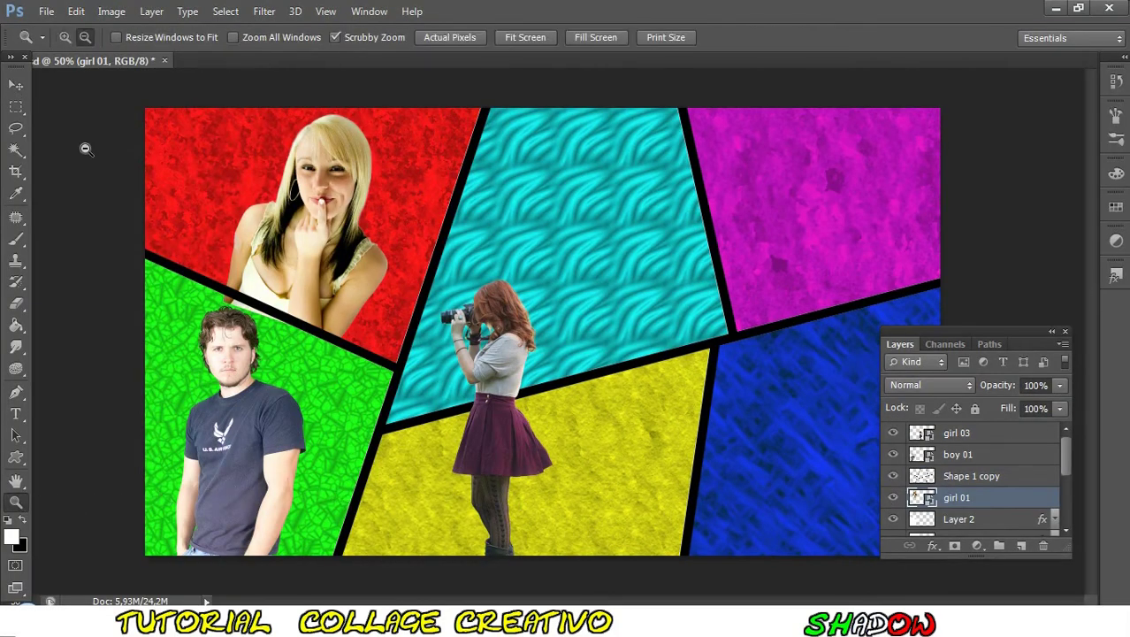
left_click(255, 336)
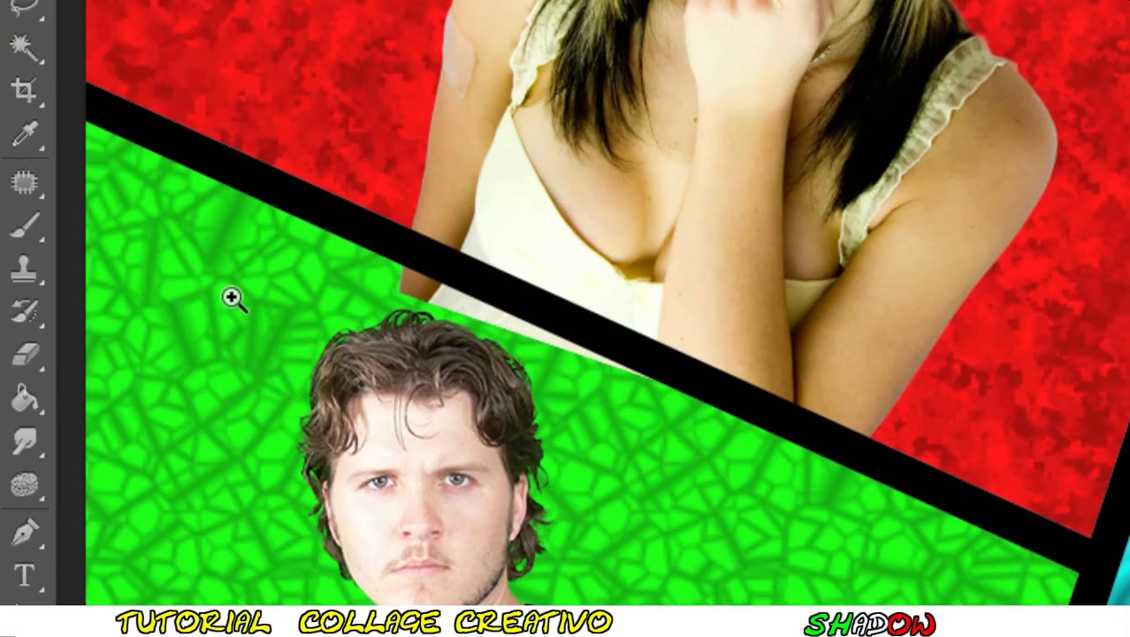
left_click(39, 356)
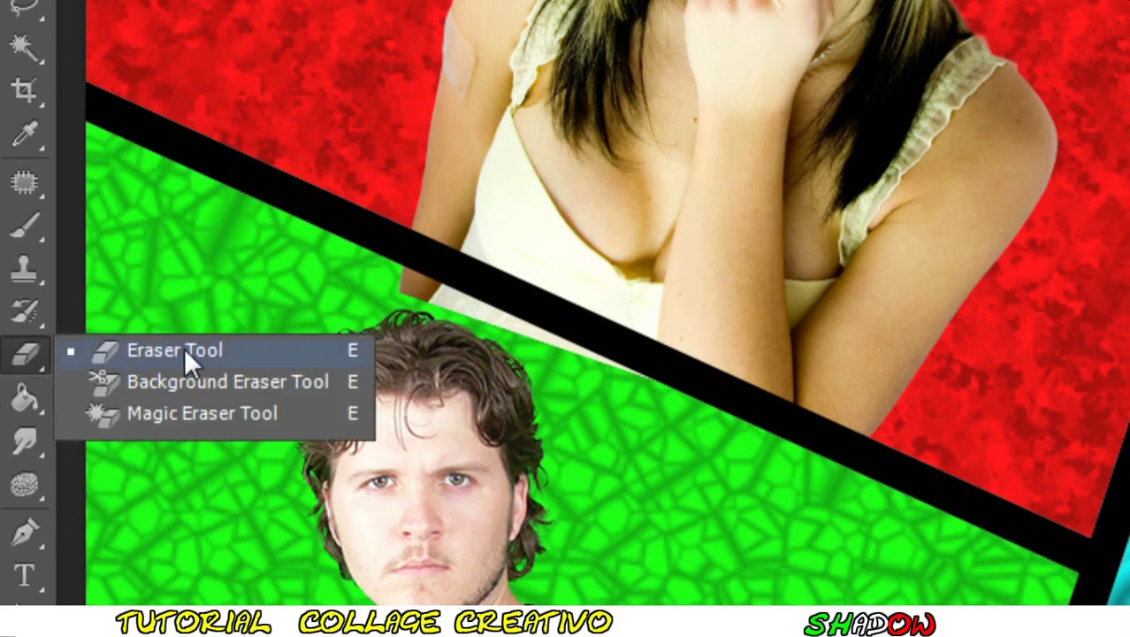
left_click(182, 348)
right_click(466, 394)
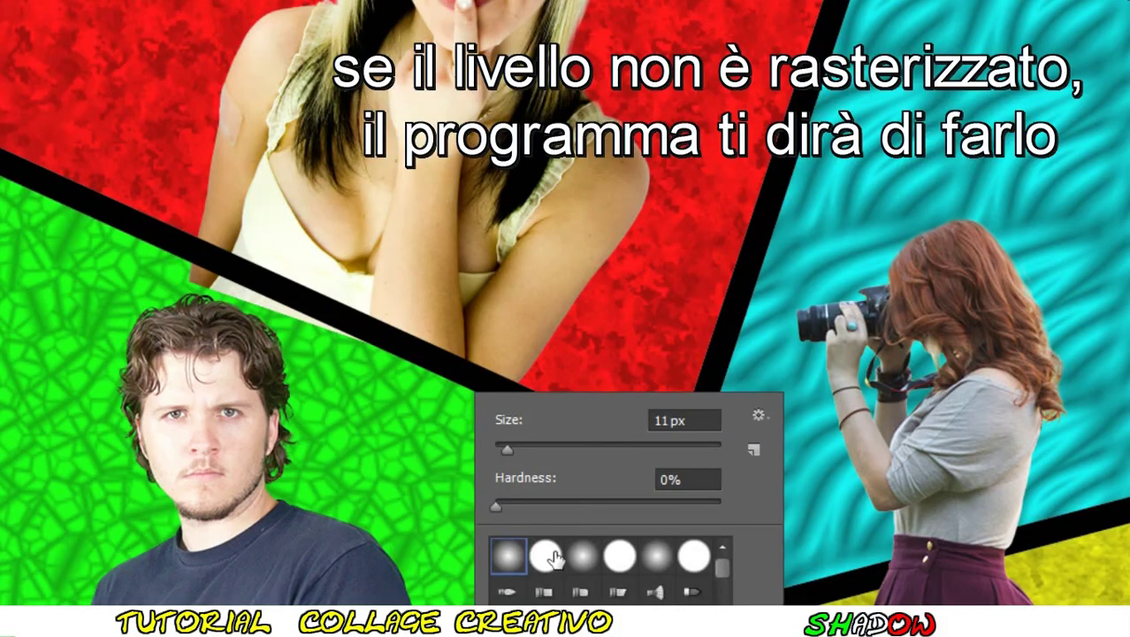
left_click(546, 556)
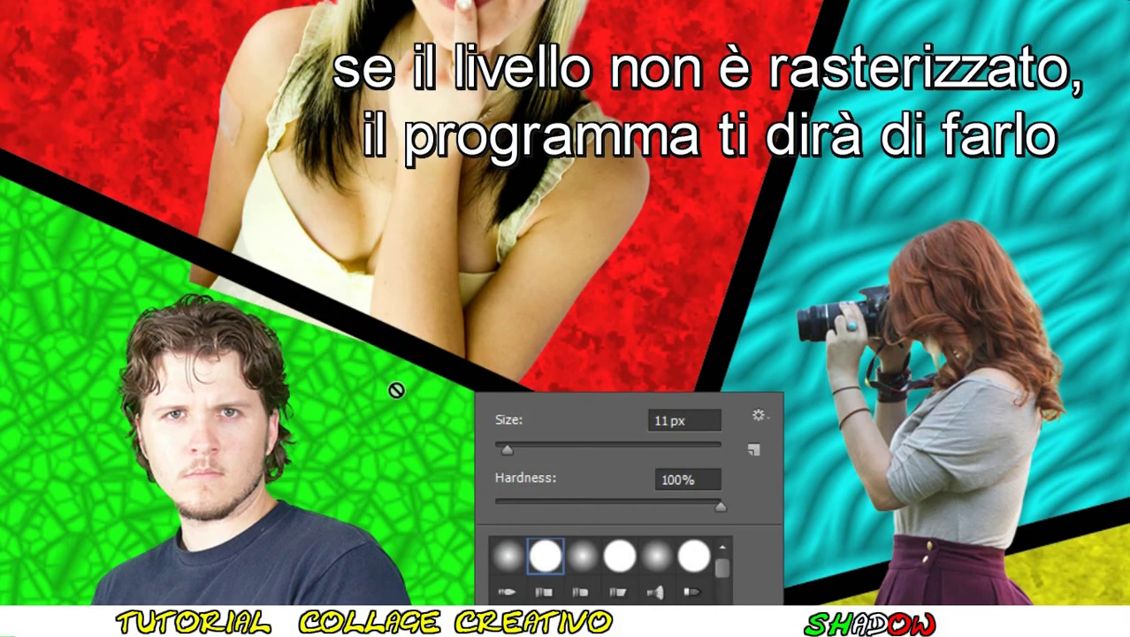
Rasterize girl 01, erase its overflow above the boy's head, and start scaling the guitarist.
left_click(396, 389)
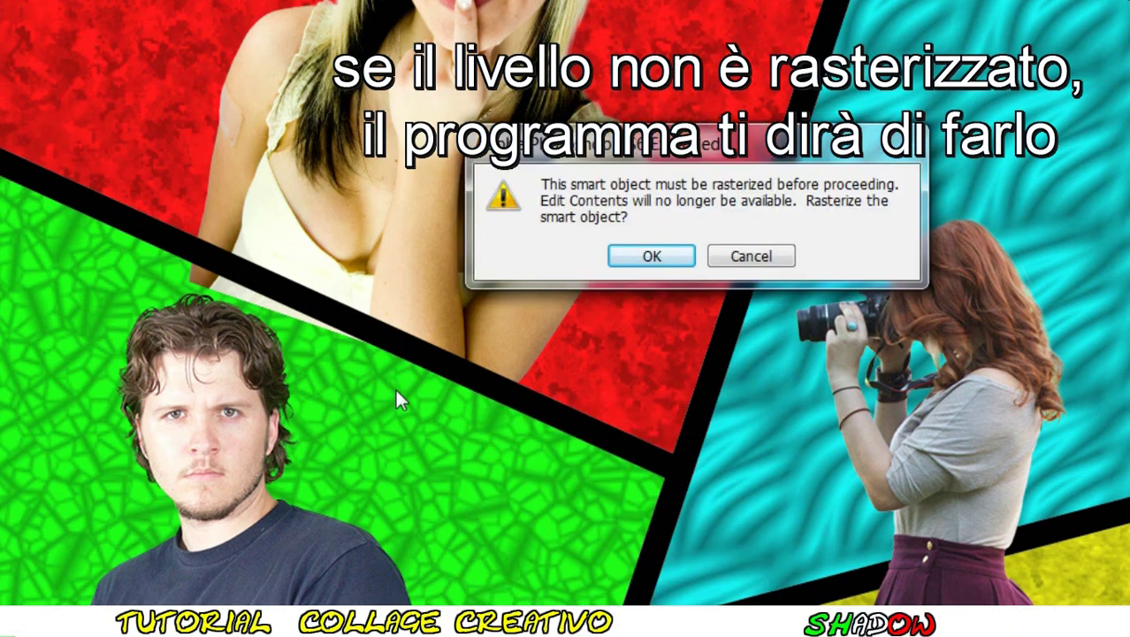
left_click(665, 260)
right_click(520, 427)
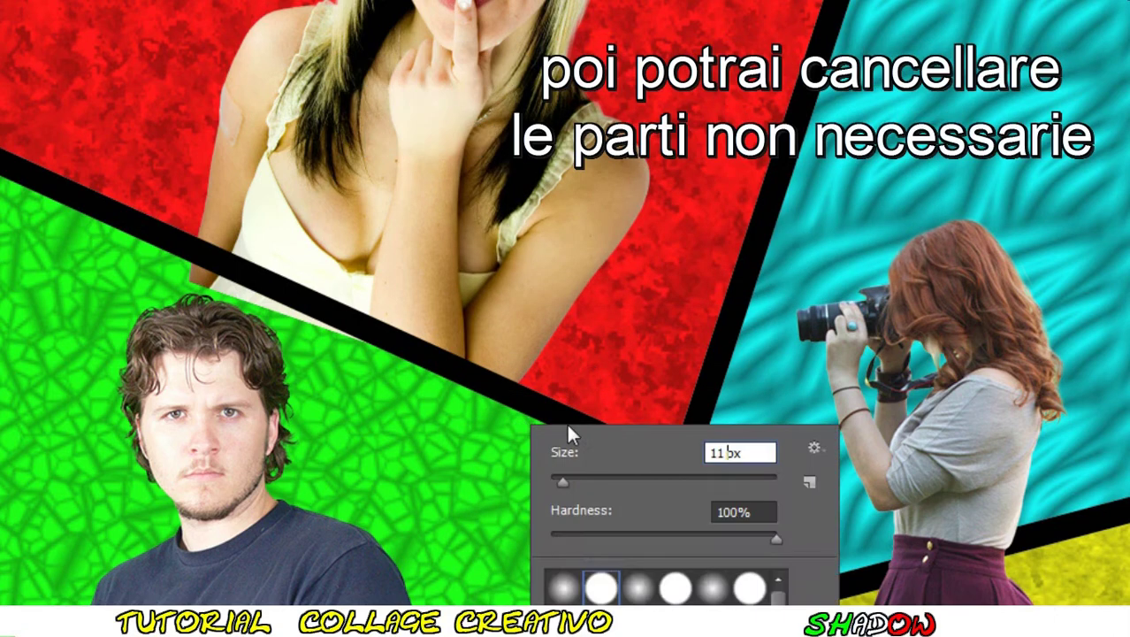
left_click(502, 408)
left_click_drag(348, 345, 176, 265)
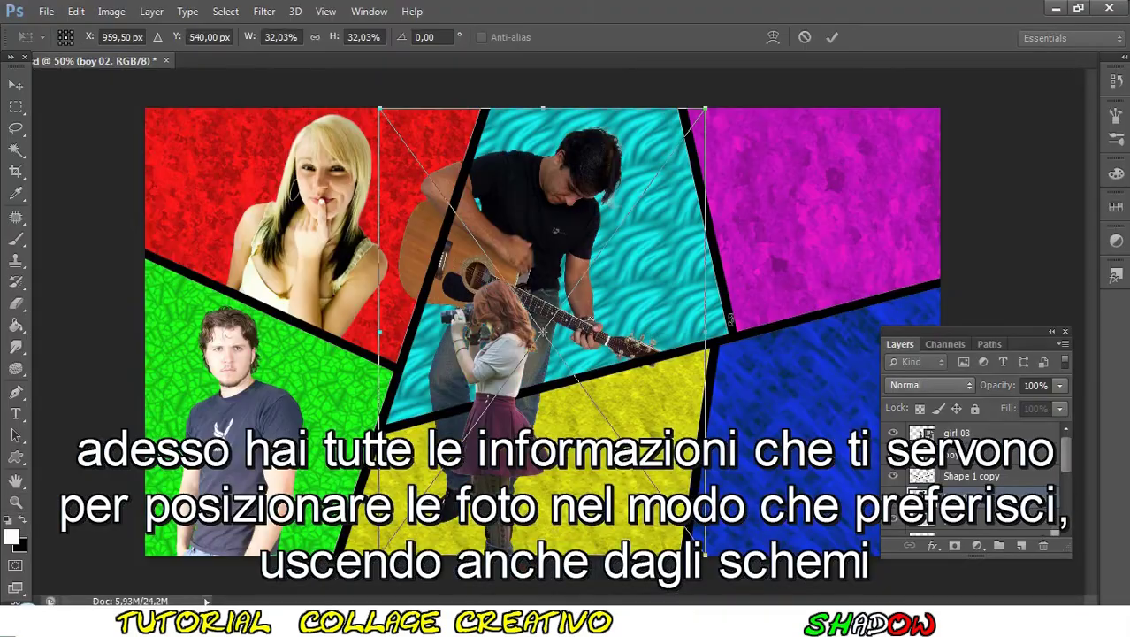
left_click_drag(730, 318, 619, 354)
Fit the guitarist into the cyan panel and zoom in on his legs.
mouse_move(531, 266)
left_mouse_down()
mouse_move(813, 379)
mouse_move(798, 426)
mouse_move(827, 380)
left_mouse_up()
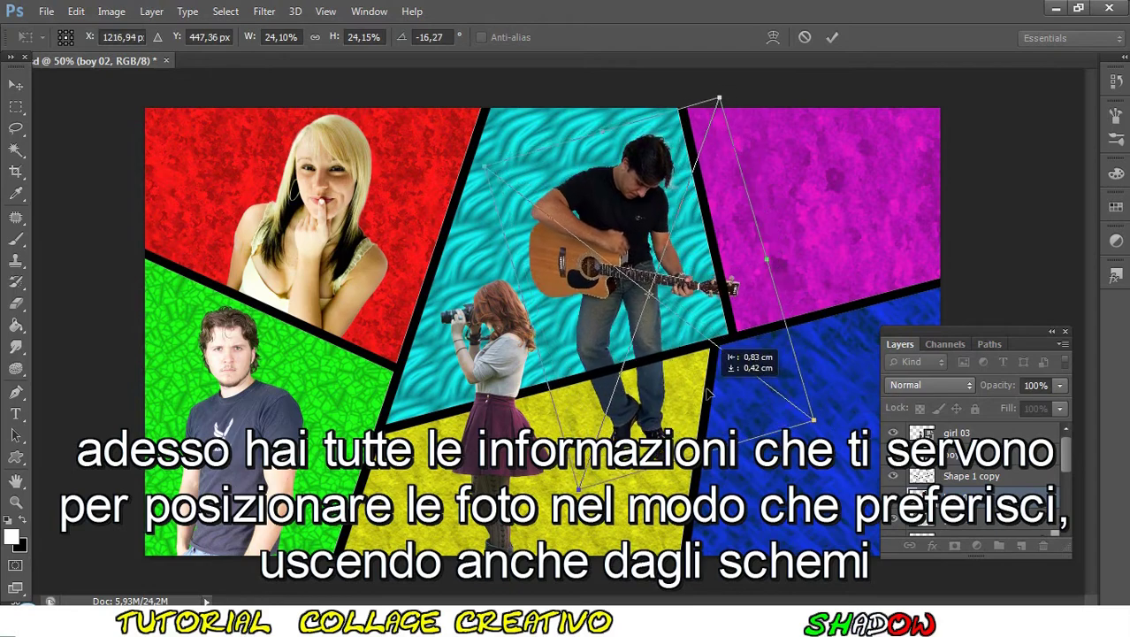
left_click(832, 37)
key("z")
left_click(65, 37)
left_click(752, 239)
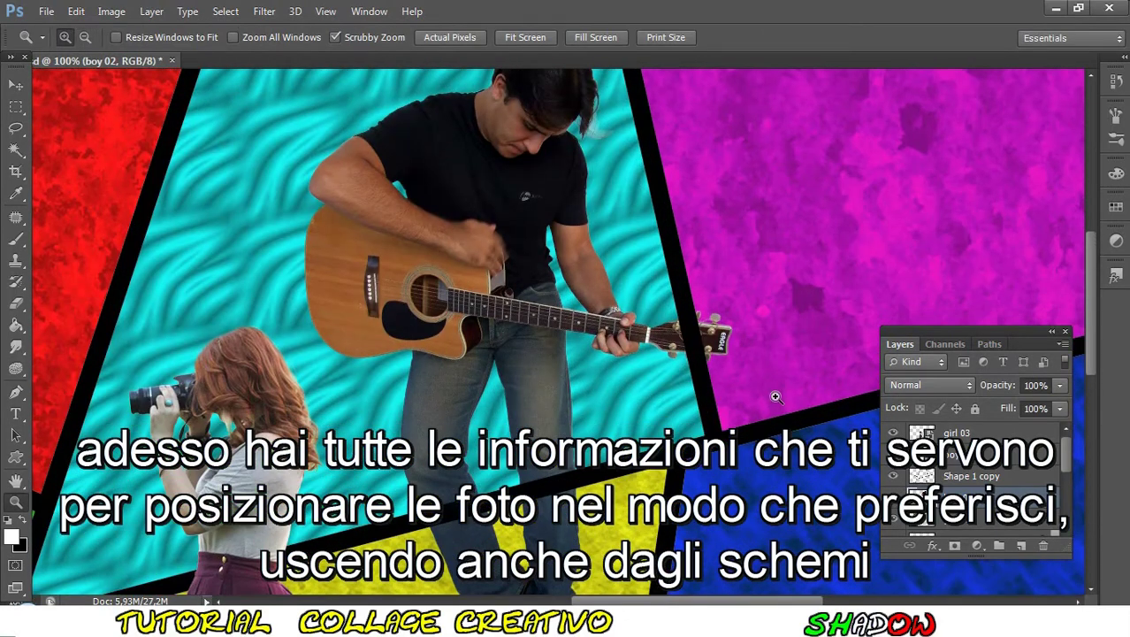
left_click(449, 399)
Draw a Pen path around the legs below the divider and make it a selection.
left_click(15, 392)
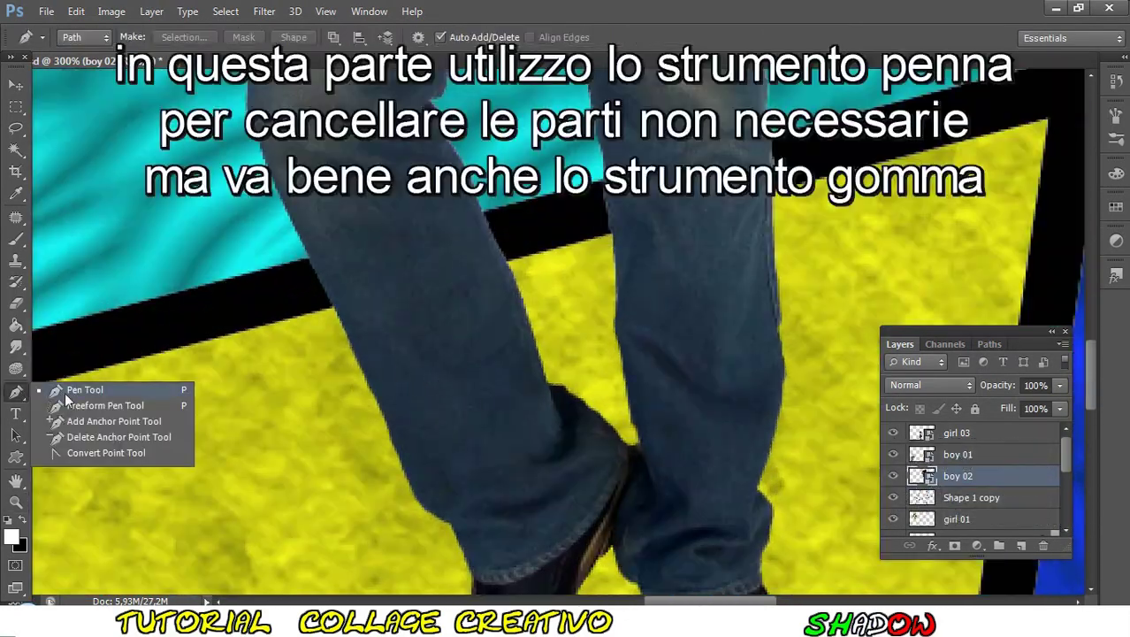
left_click(64, 372)
scroll(480, 341, "down", 3)
scroll(481, 342, "down", 3)
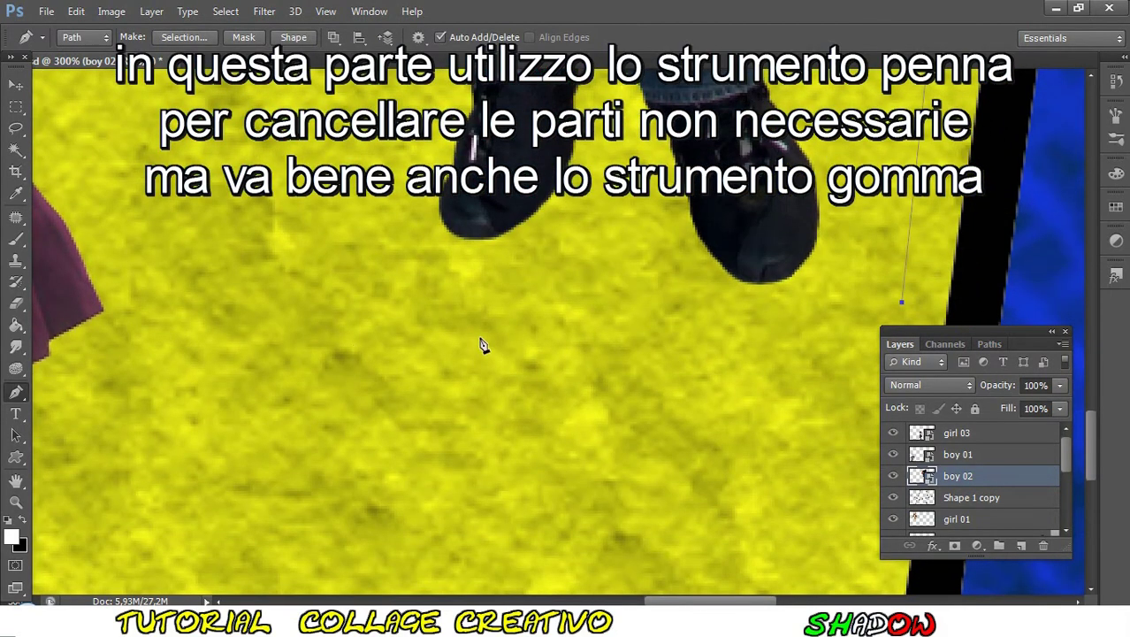
scroll(480, 341, "up", 3)
right_click(425, 211)
left_click(501, 278)
Rasterize boy 02, delete the selected legs, deselect, and zoom back out.
right_click(972, 476)
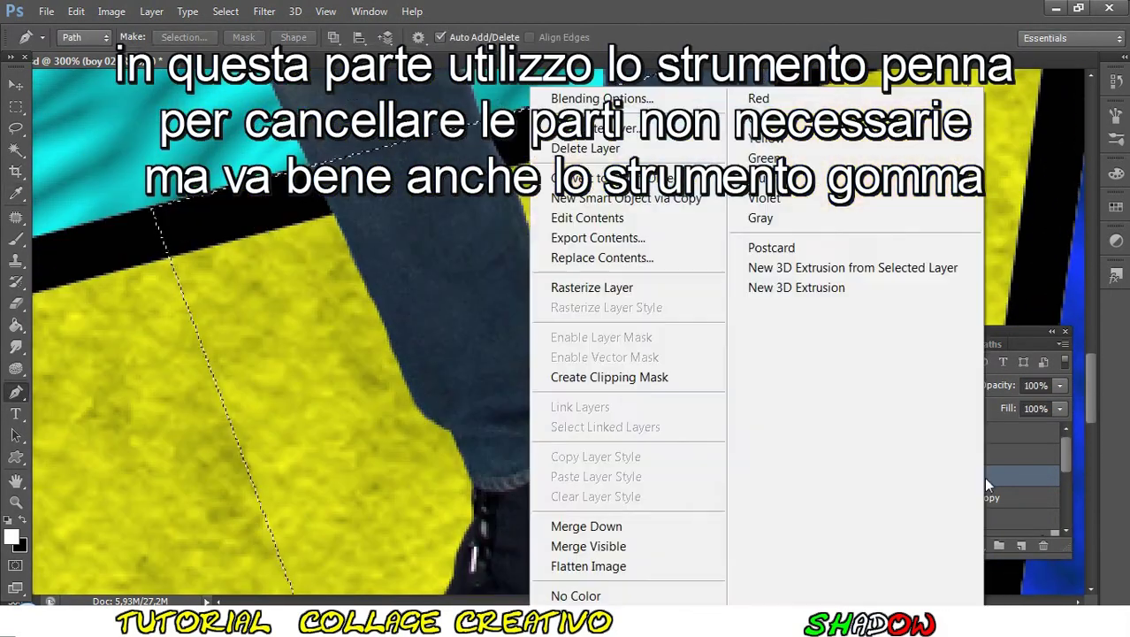
left_click(643, 290)
key("Delete")
key("ctrl+d")
key("z")
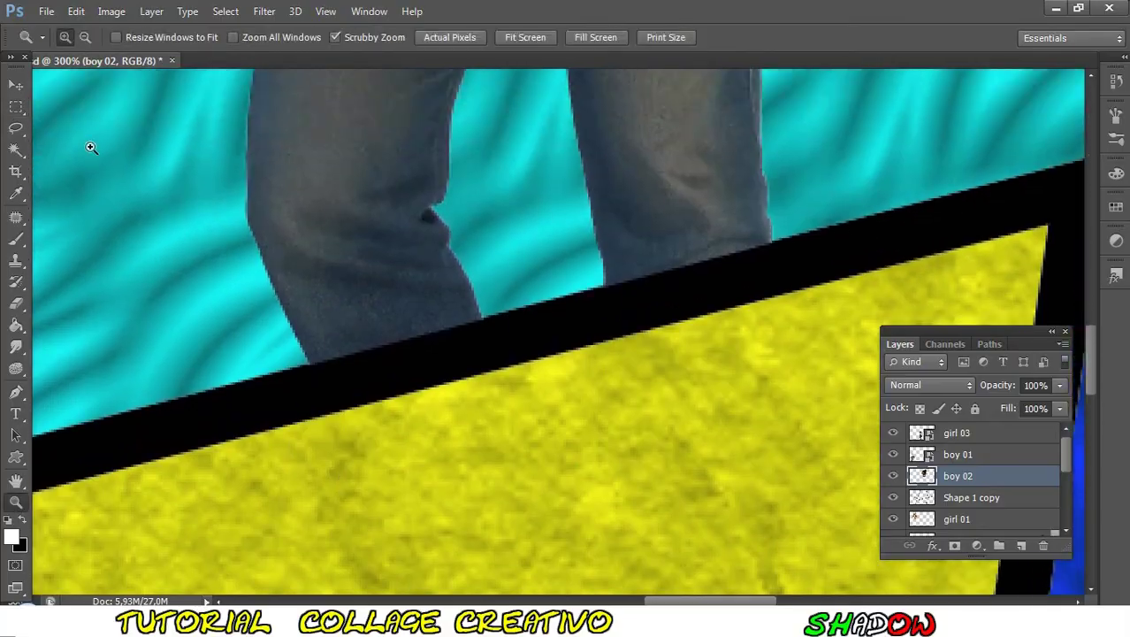
left_click(721, 406, "alt")
left_click(722, 406, "alt")
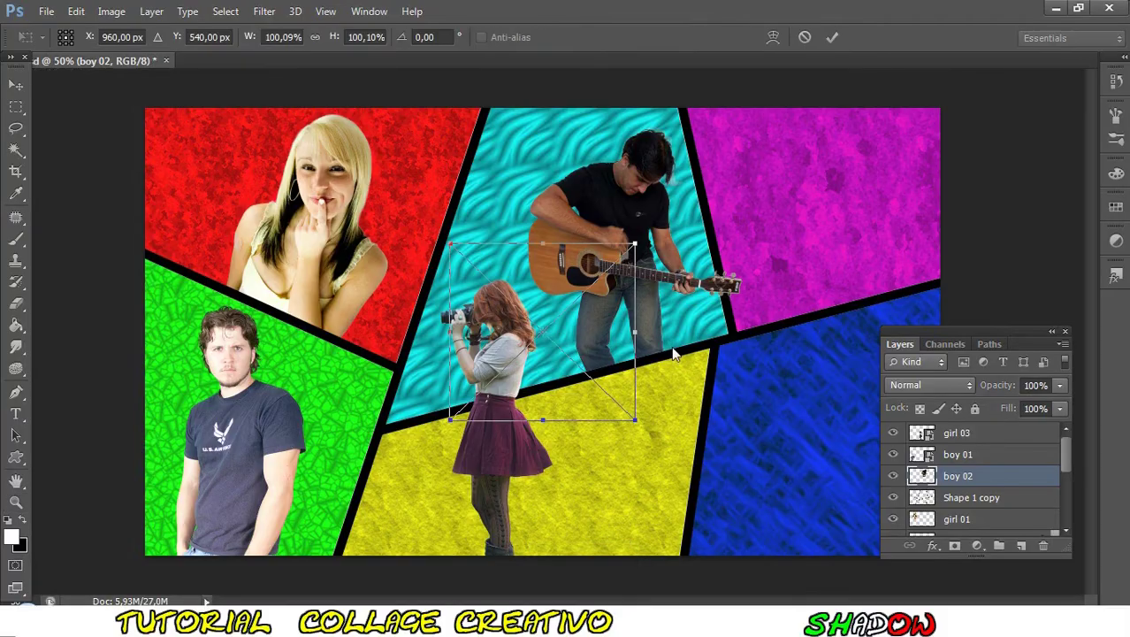
Put boy 03 below the black dividers and fit girl 02, slightly rotated, into the blue panel.
key("Return")
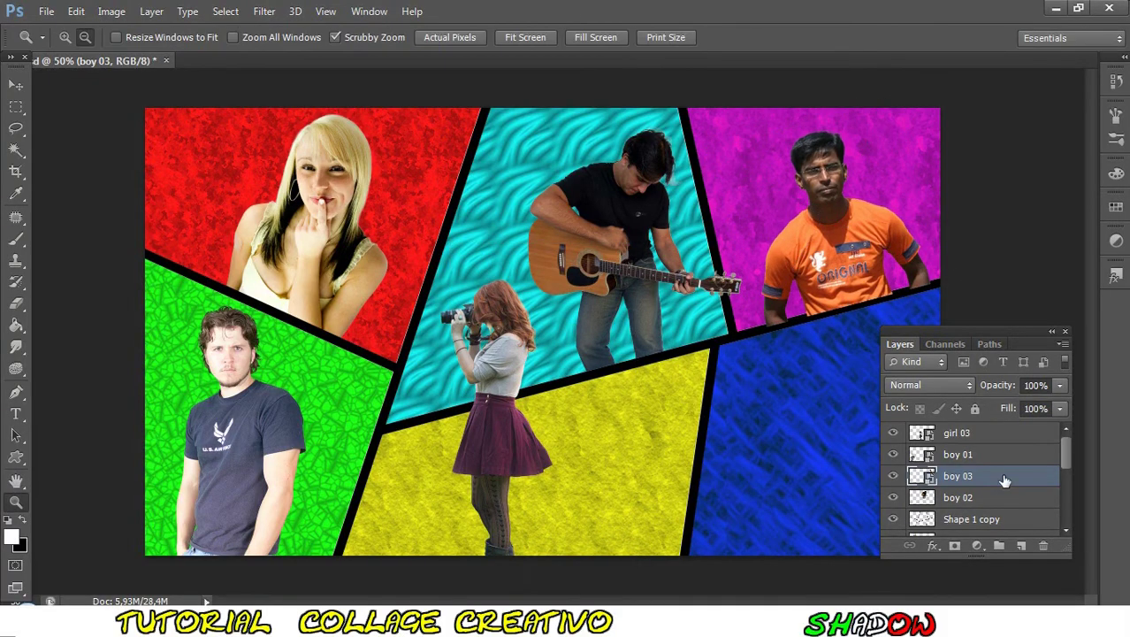
left_click_drag(1003, 476, 1005, 499)
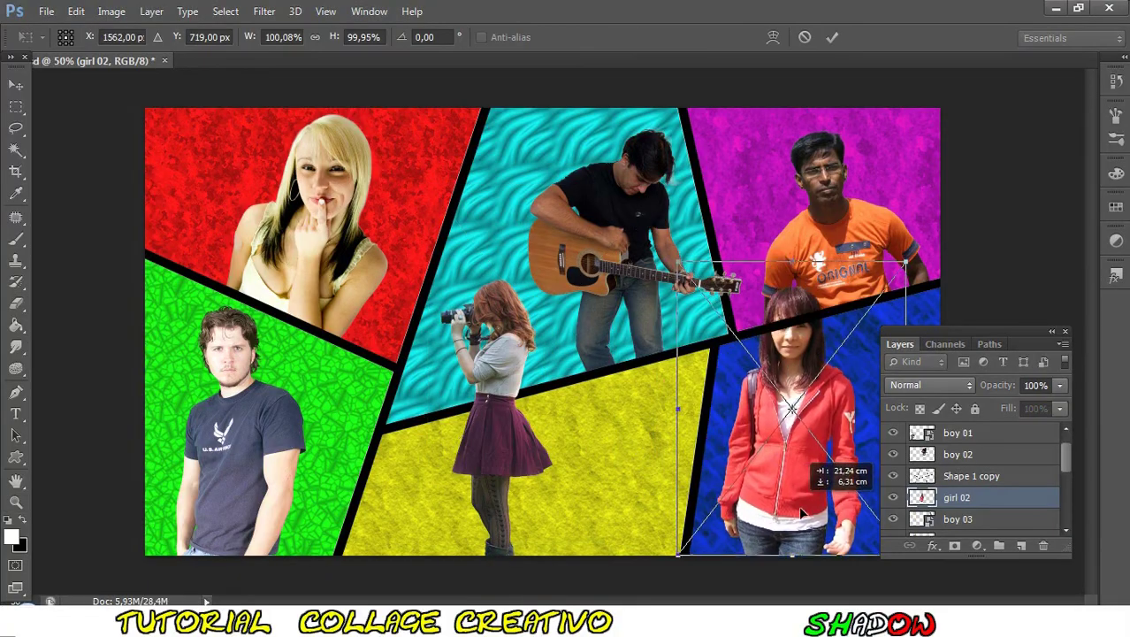
left_click_drag(900, 344, 315, 270)
left_click_drag(903, 560, 939, 573)
left_click_drag(831, 443, 840, 435)
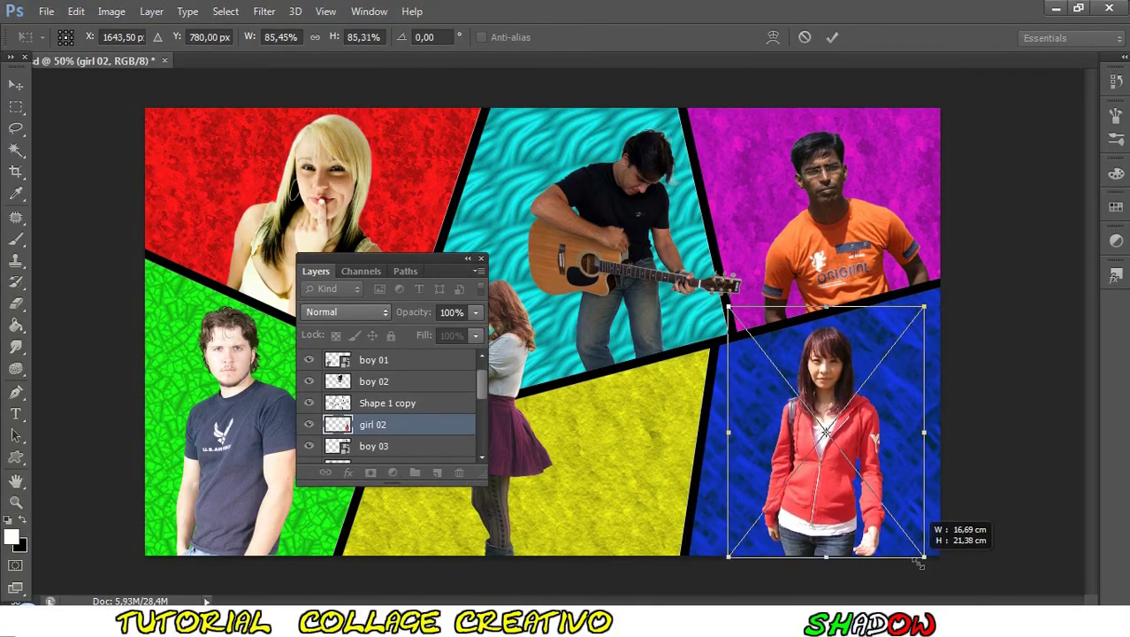
mouse_move(925, 531)
left_mouse_down()
mouse_move(930, 556)
mouse_move(954, 571)
left_mouse_up()
left_click(829, 44)
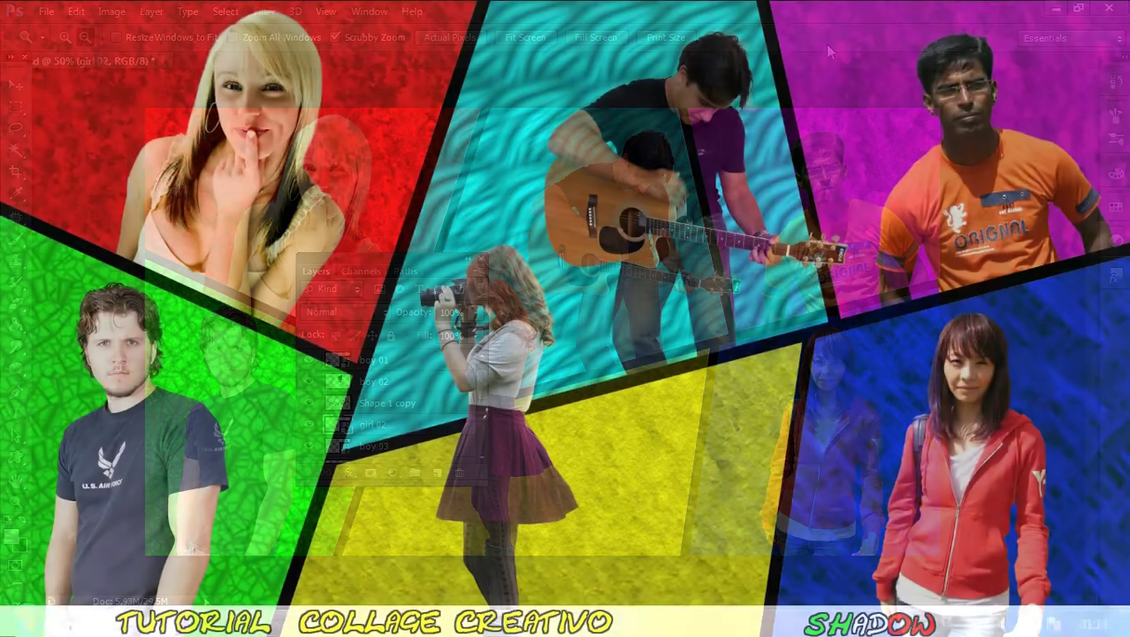